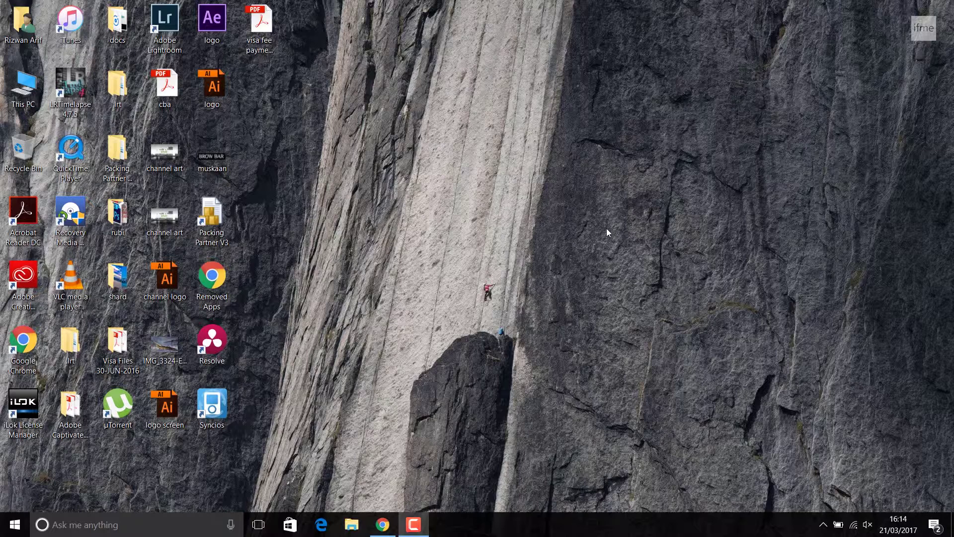
In Chrome, view the JustShipIT pricing table from the top, then the ShipWorks pricing plans.
click(383, 524)
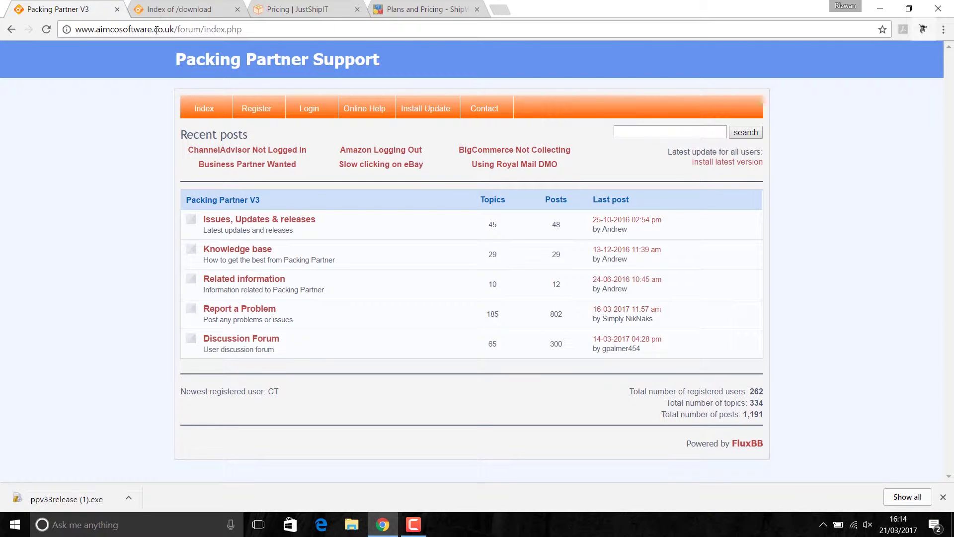
click(300, 6)
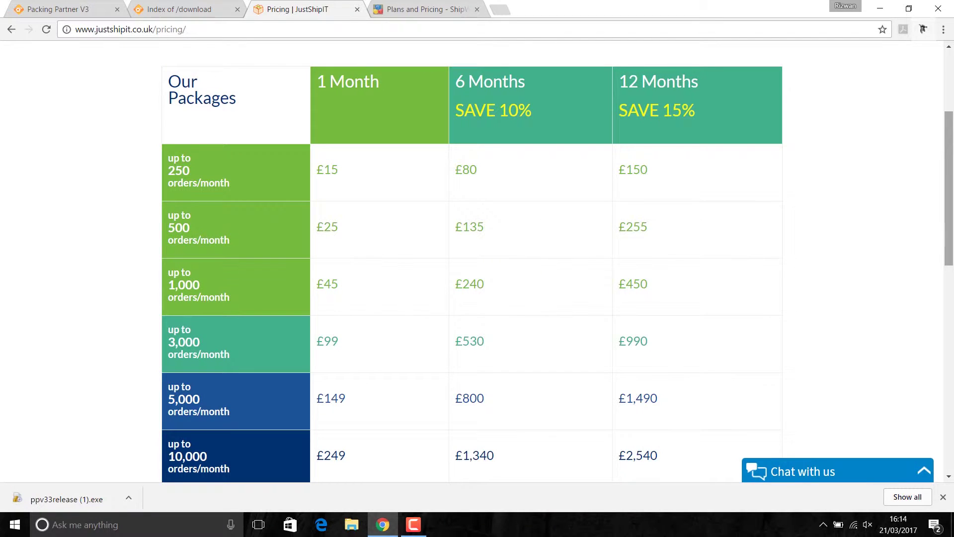
scroll(154, 197, up, 3)
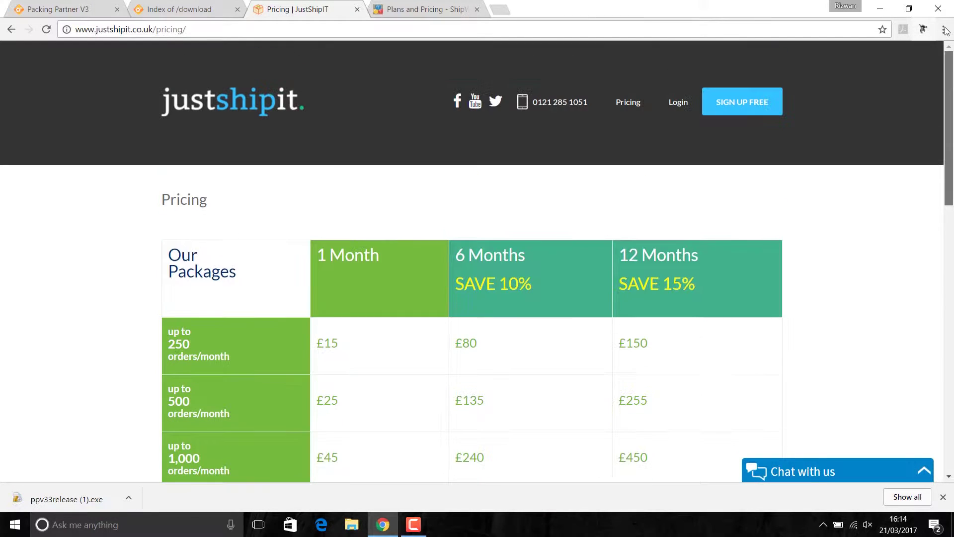
click(422, 6)
drag(949, 288, 948, 72)
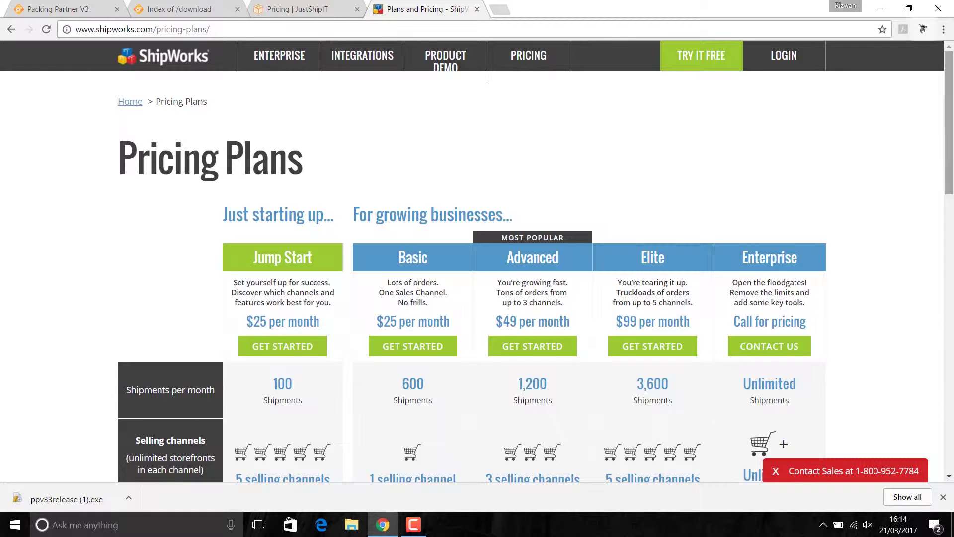
Scroll through the ShipWorks plan features, then return to the JustShipIT pricing table.
drag(953, 91, 952, 134)
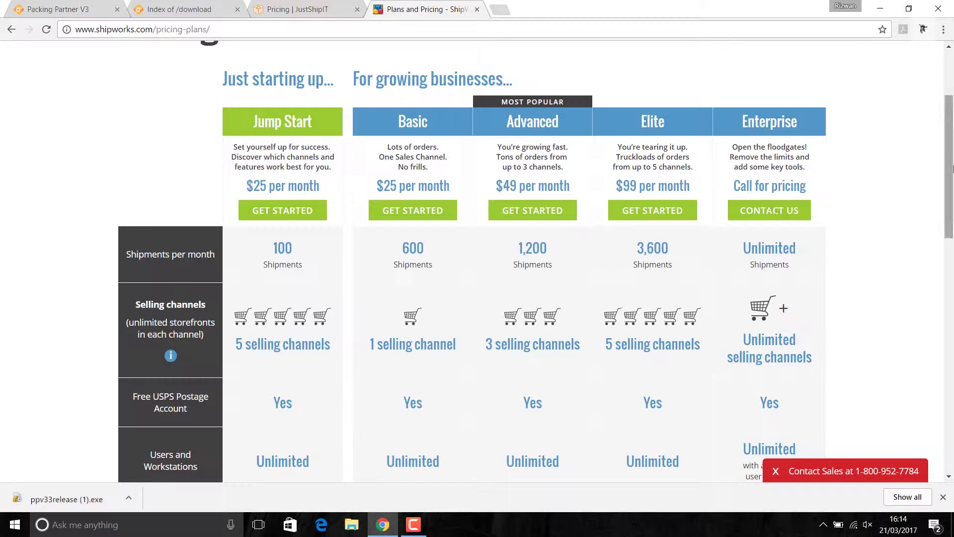
scroll(201, 195, down, 3)
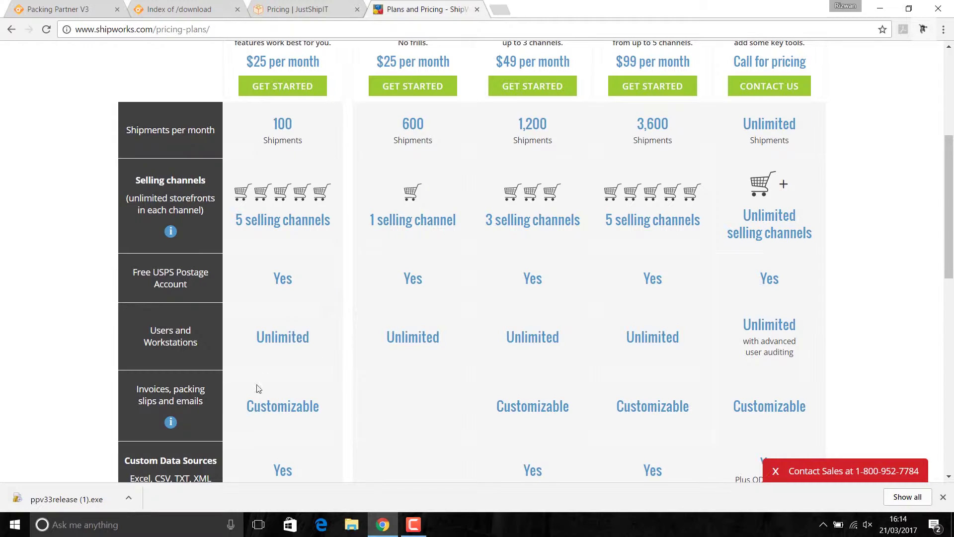
drag(950, 193, 873, 166)
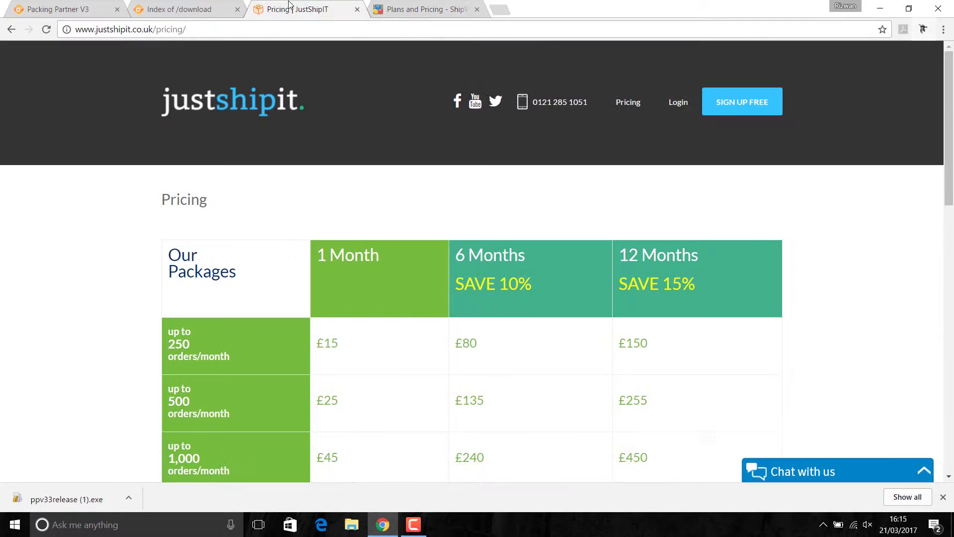
Revisit the JustShipIT pricing page, then return to the Packing Partner support forum tab.
click(291, 7)
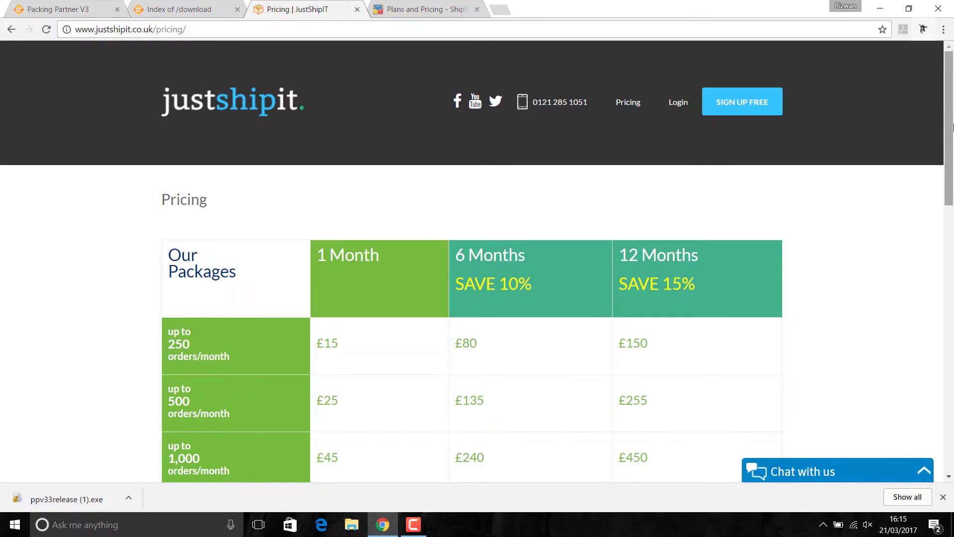
drag(952, 126, 952, 137)
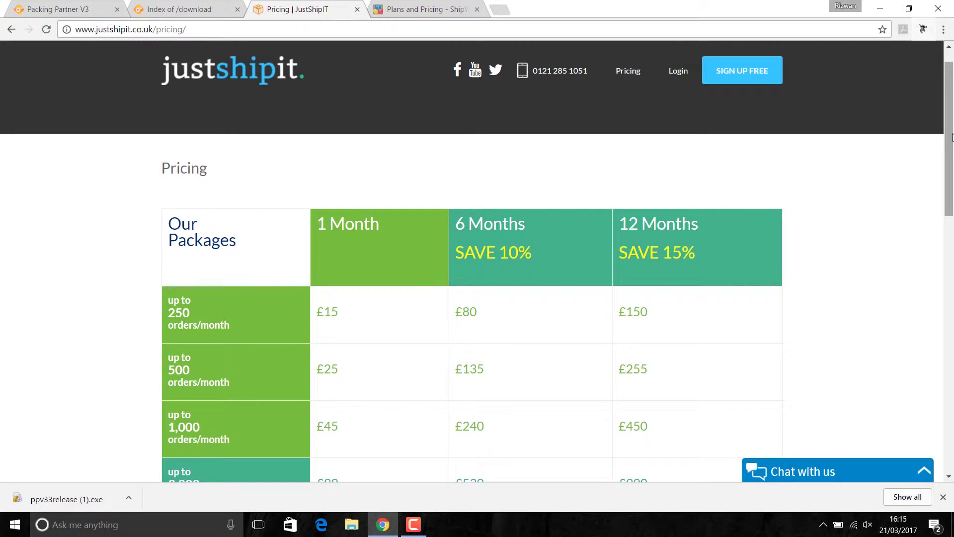
click(67, 6)
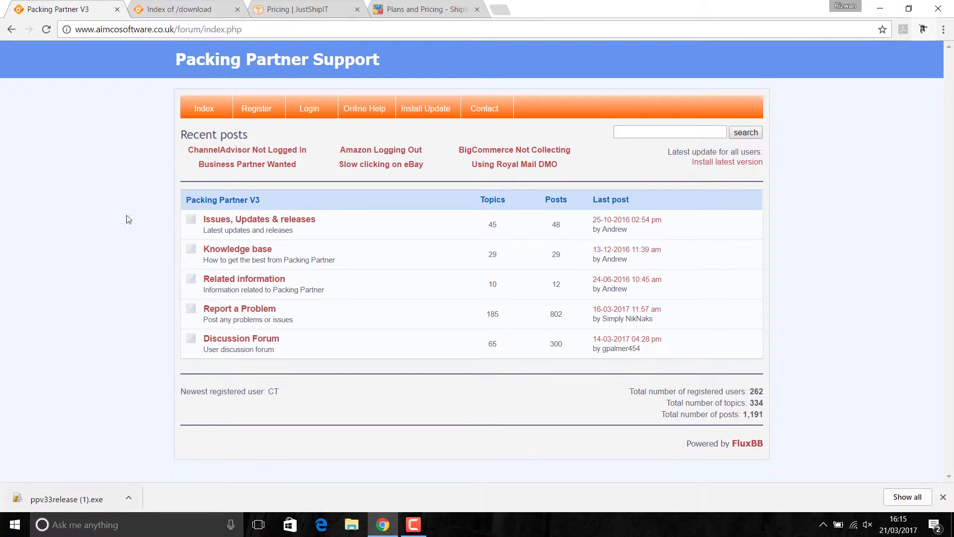
Check the download directory listing, minimise Chrome and launch Packing Partner V3 from the desktop.
click(167, 8)
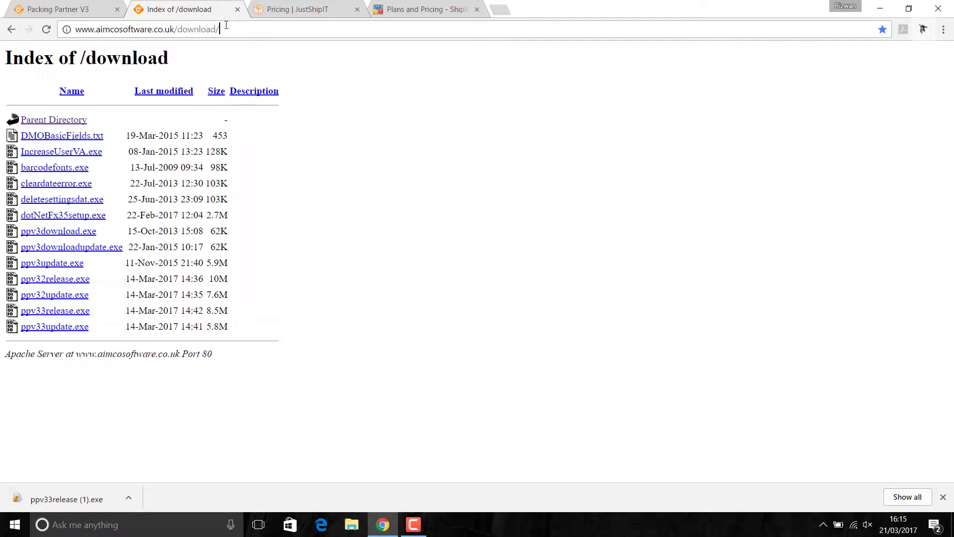
click(193, 26)
click(384, 207)
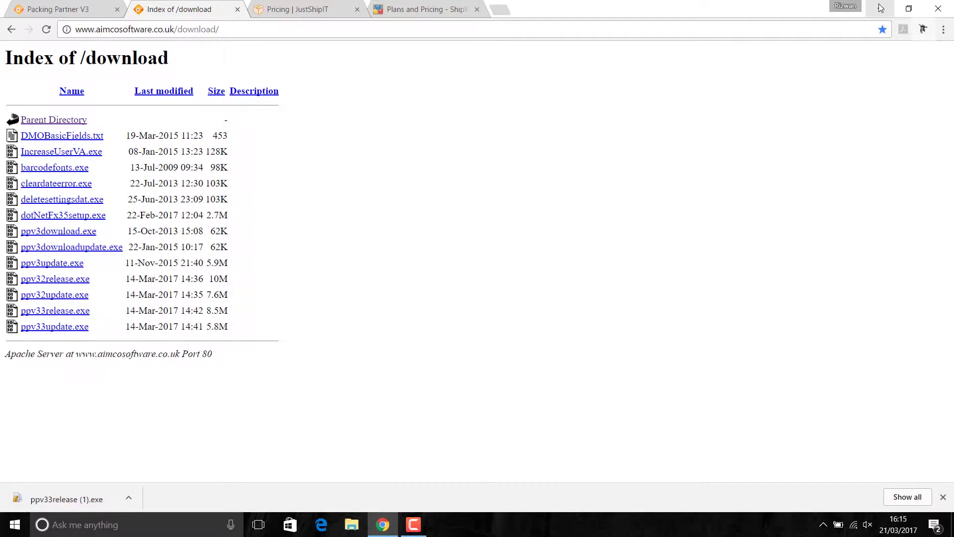
click(881, 8)
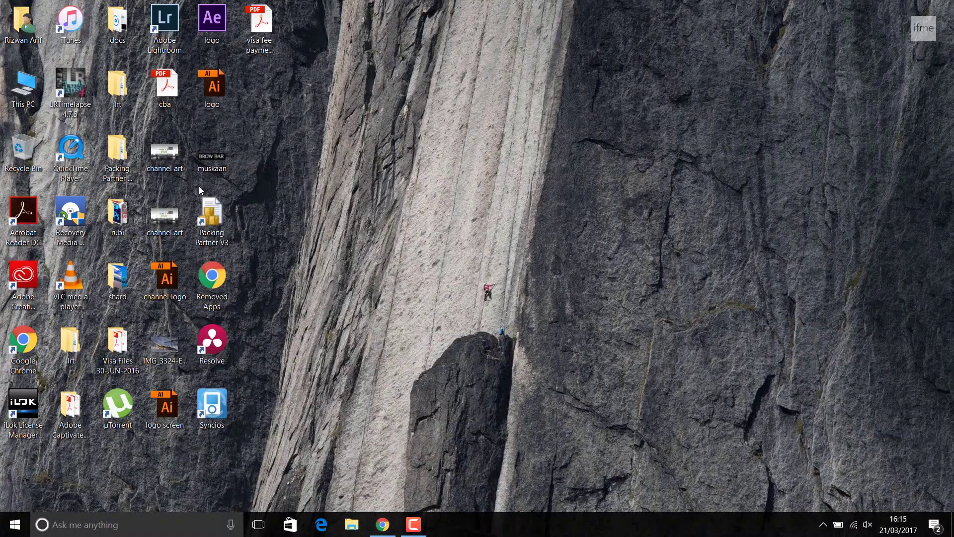
double_click(213, 221)
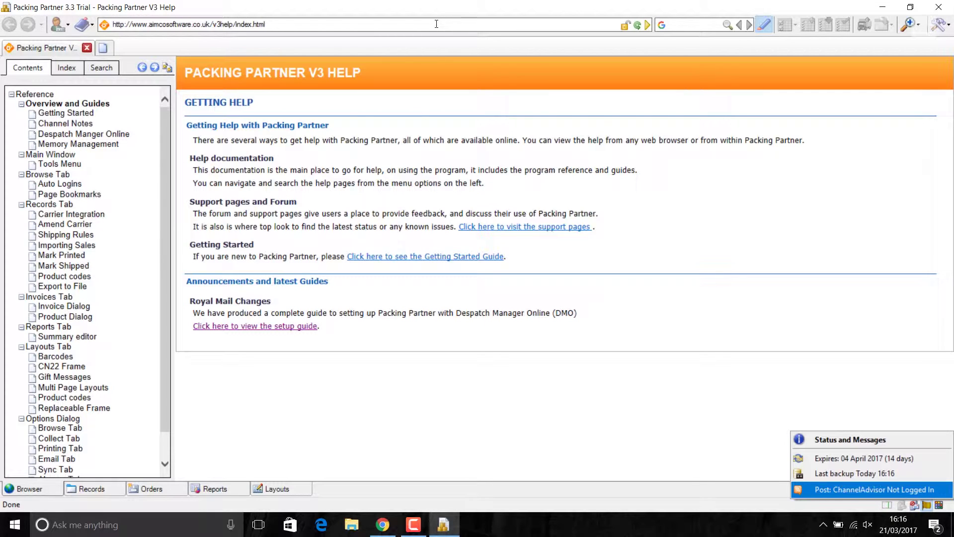
Load eBay UK in Packing Partner's built-in browser and scroll through the My eBay selling summary.
click(350, 19)
text(ebay.co.uk/)
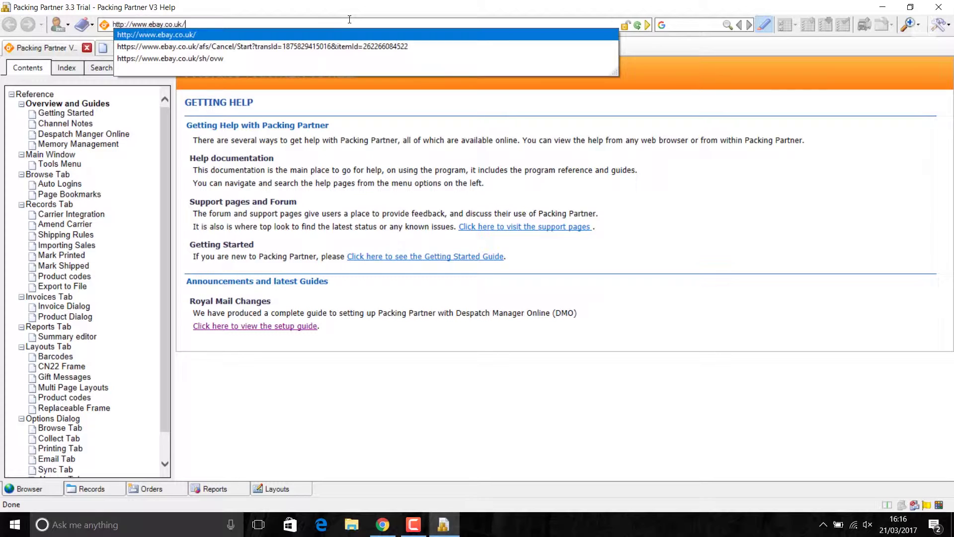
key(Down)
key(Return)
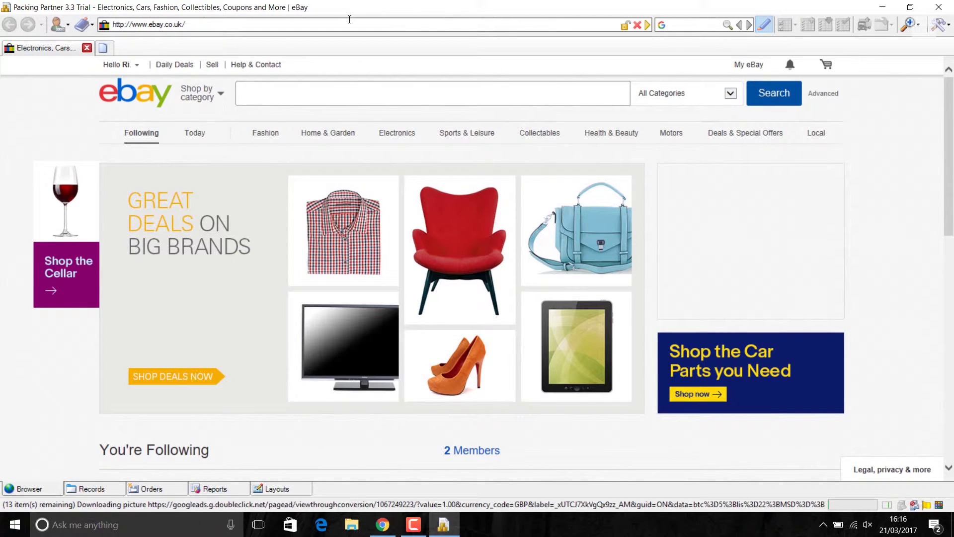
mouse_move(758, 66)
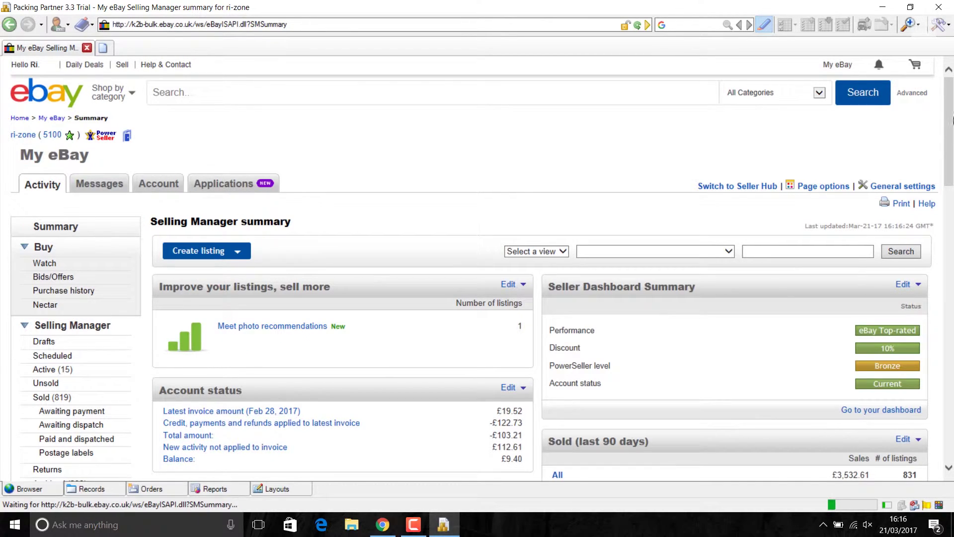
scroll(703, 93, down, 3)
scroll(580, 303, down, 1)
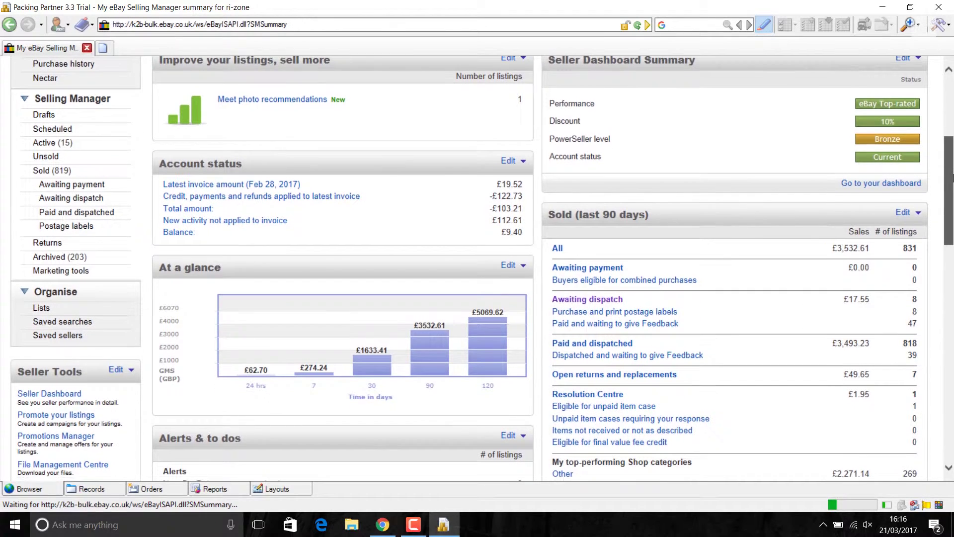
Filter eBay sales to Awaiting dispatch, tick all unallocated sales and collect the 8 orders.
click(580, 301)
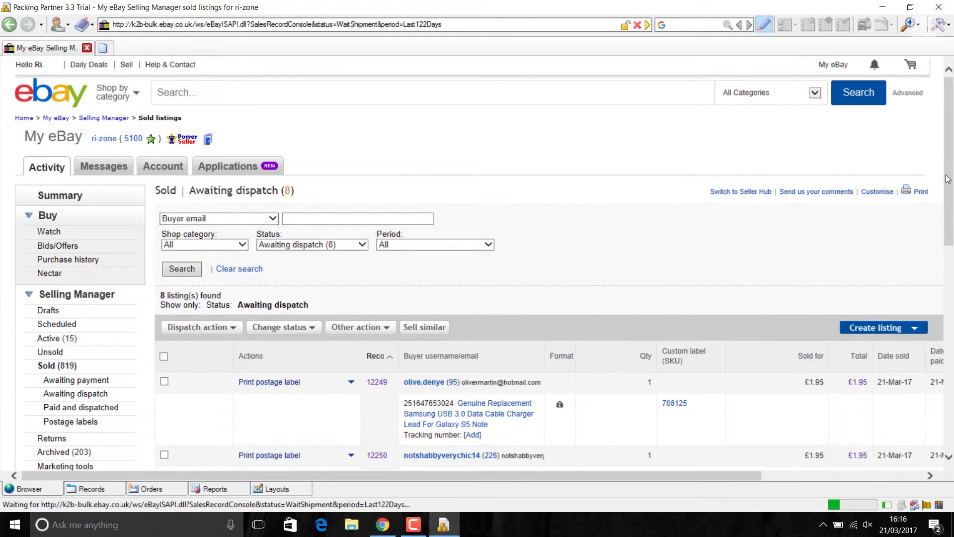
mouse_move(950, 180)
mouse_down()
mouse_move(950, 306)
mouse_move(950, 164)
mouse_up()
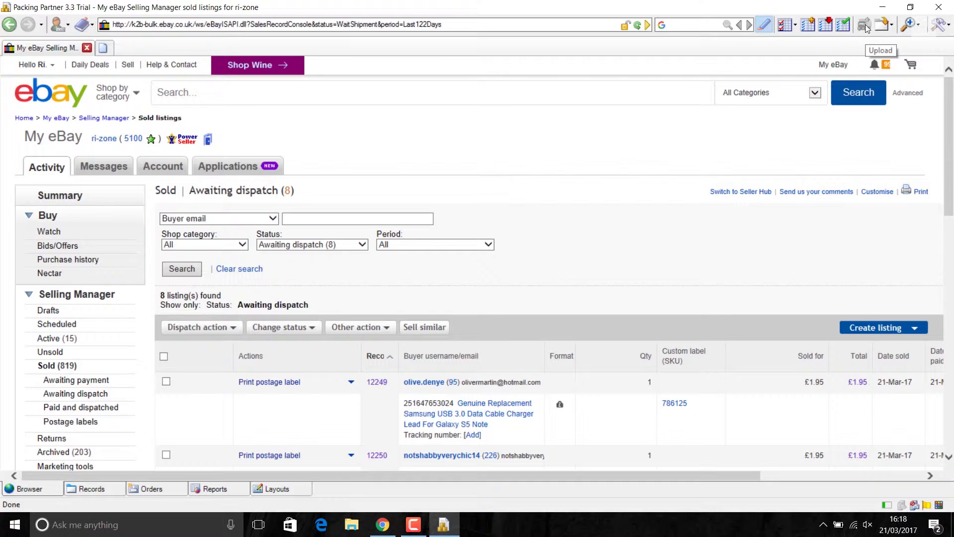
click(785, 28)
click(826, 38)
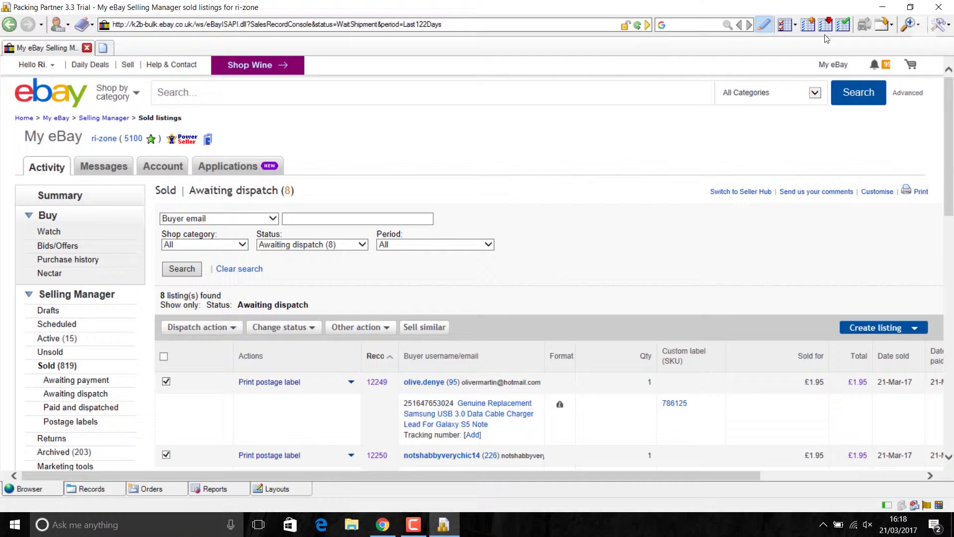
click(826, 25)
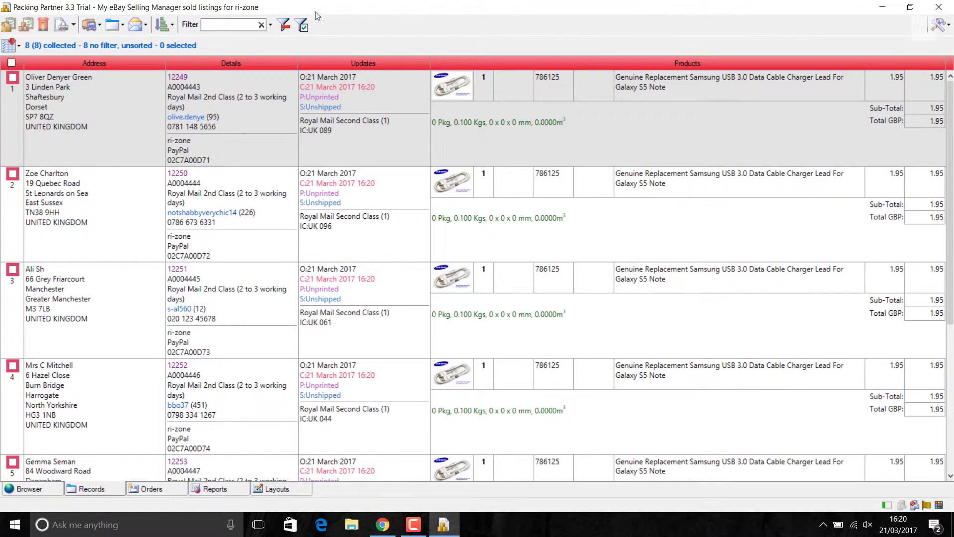
click(33, 488)
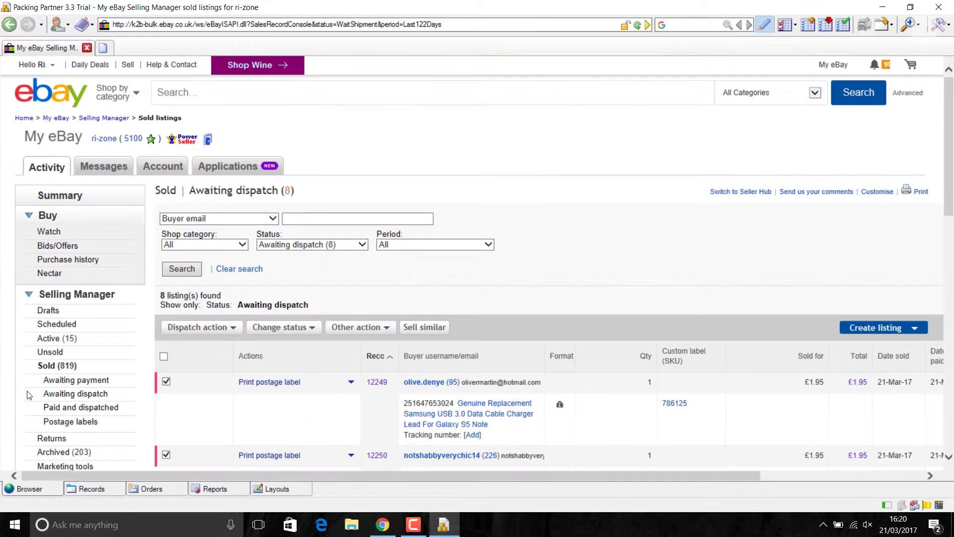
click(114, 494)
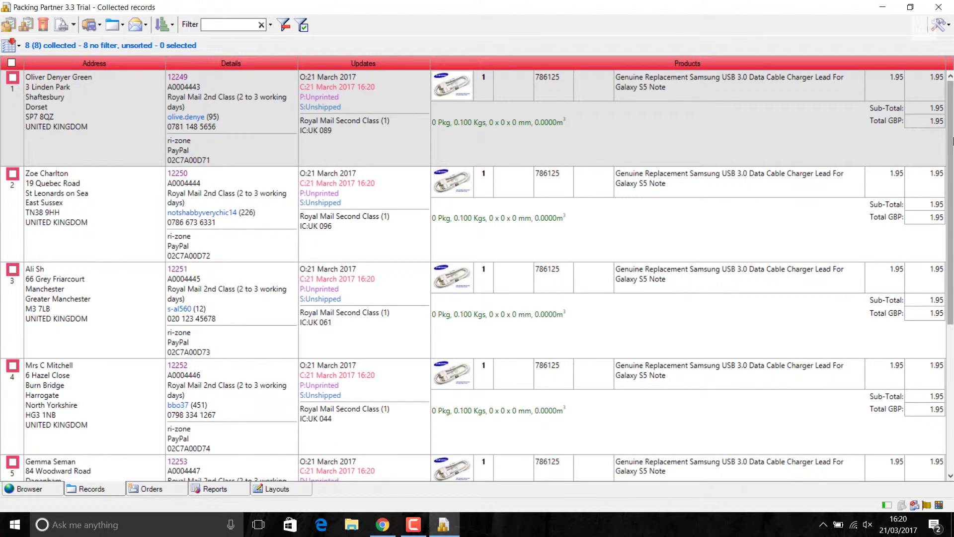
scroll(477, 278, down, 2)
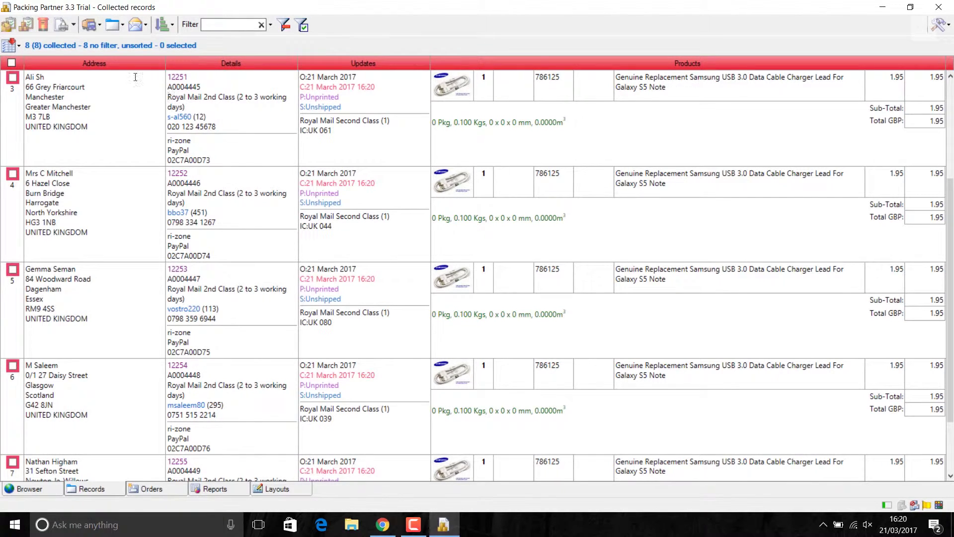
double_click(186, 97)
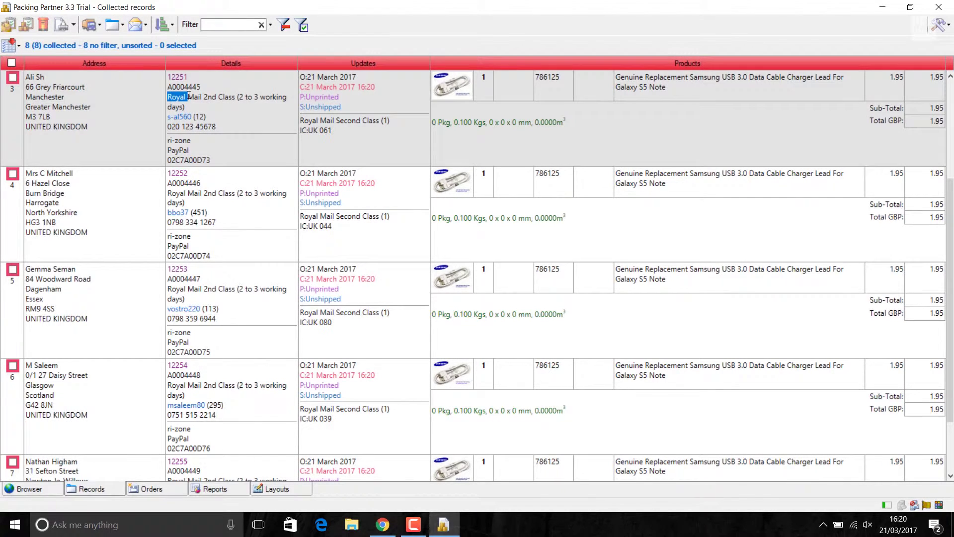
click(264, 93)
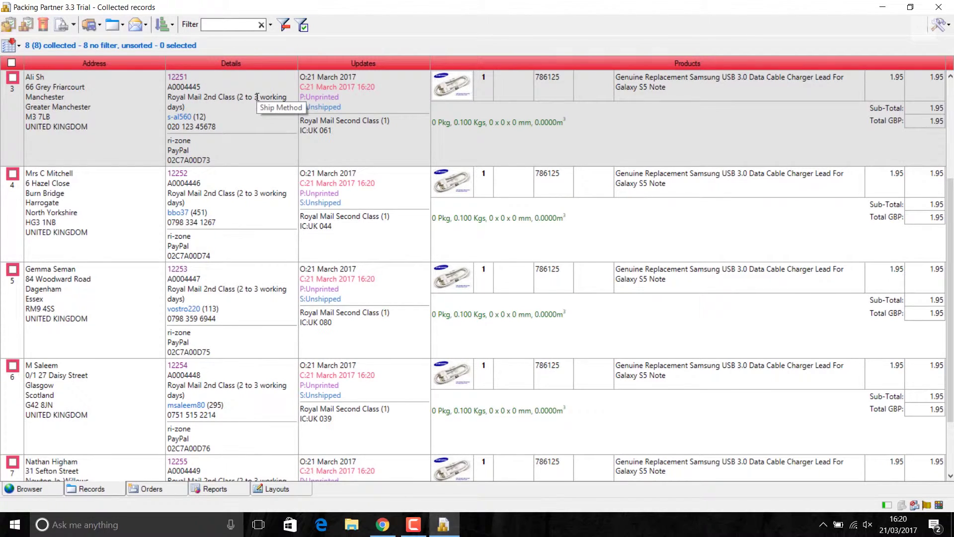
double_click(234, 400)
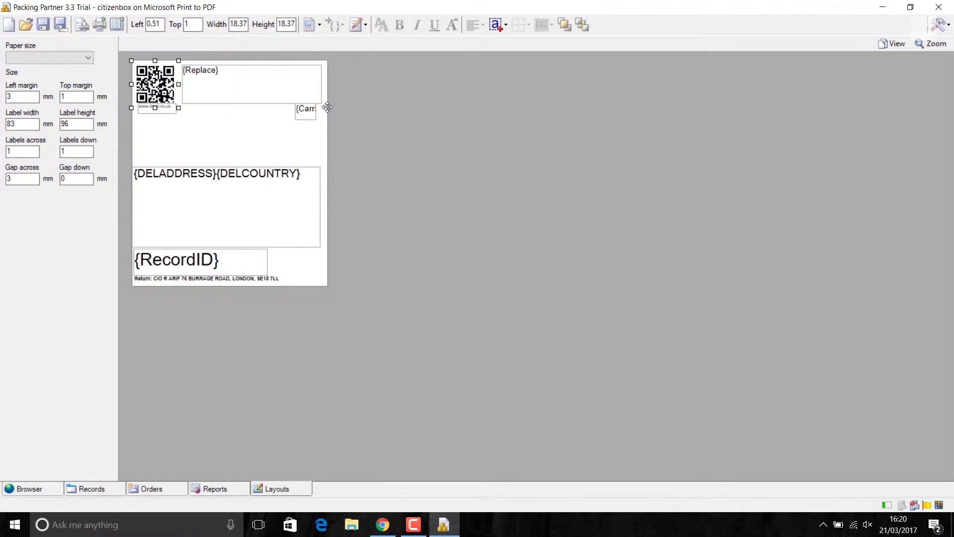
click(252, 81)
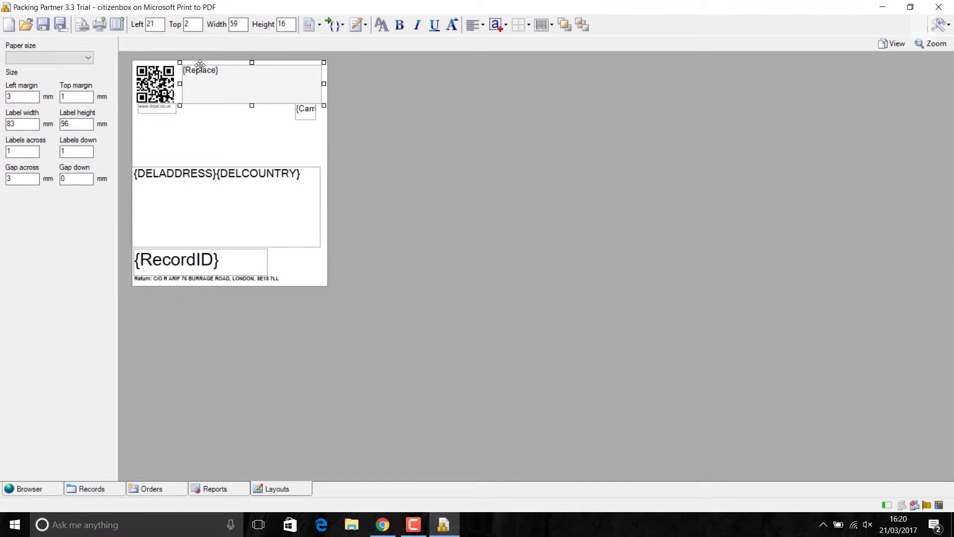
right_click(251, 82)
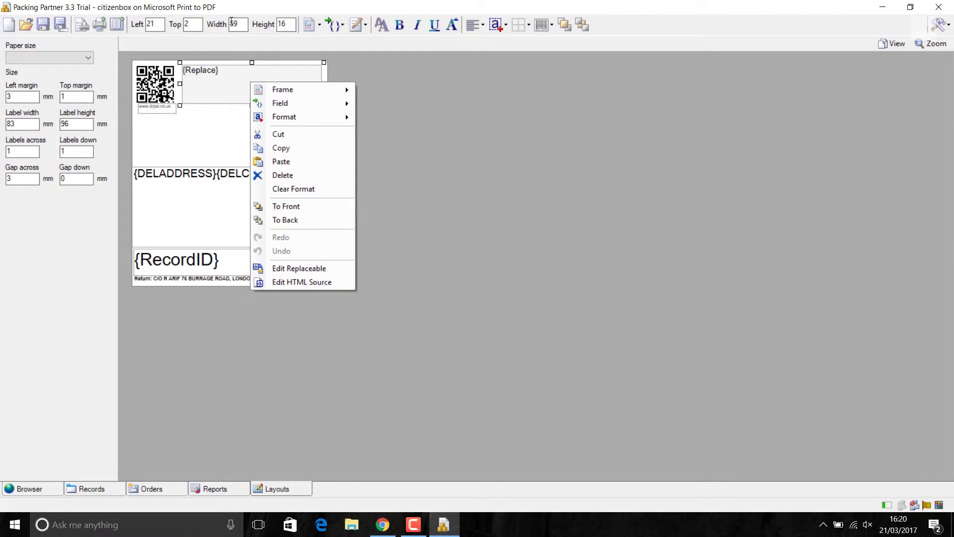
key(Return)
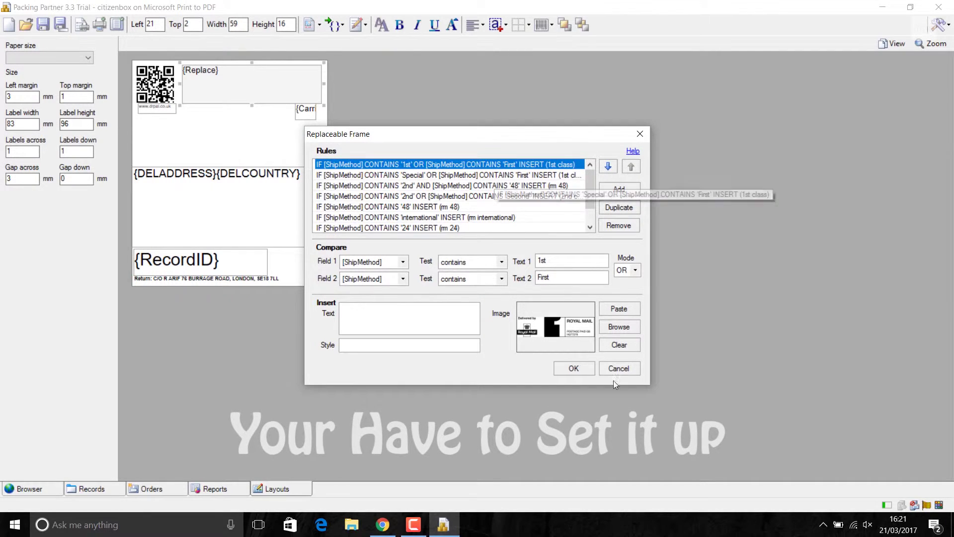
click(511, 177)
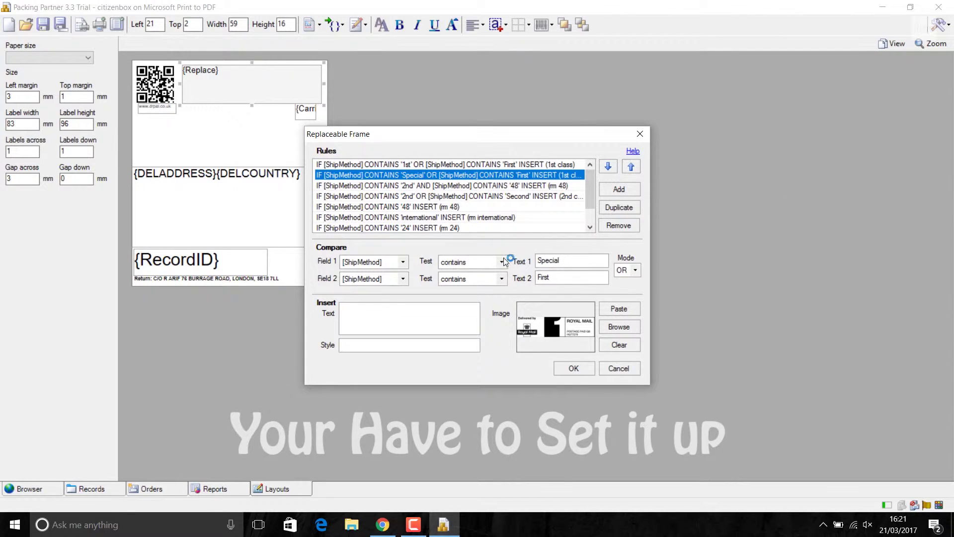
click(622, 369)
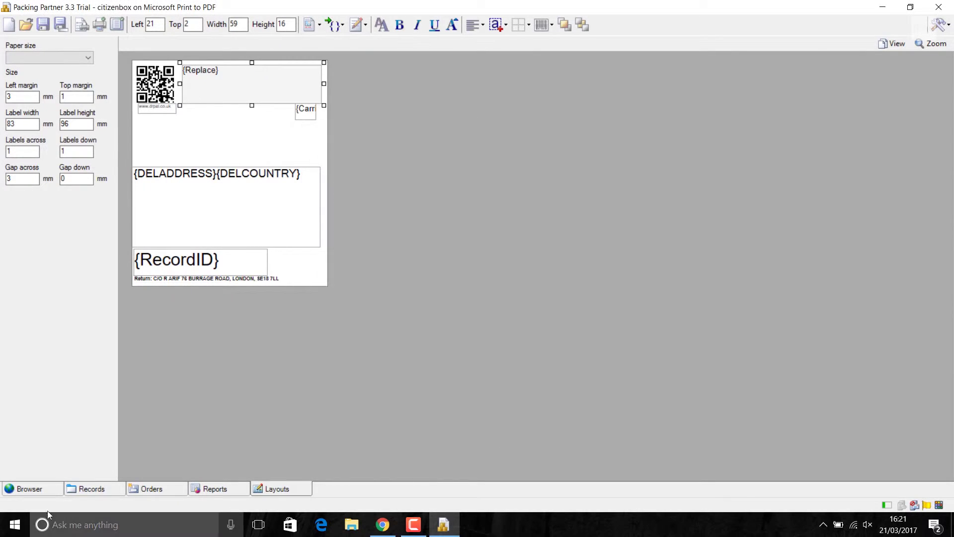
Print-preview the 8 pages of Royal Mail 2nd Class labels from the first order record.
click(92, 488)
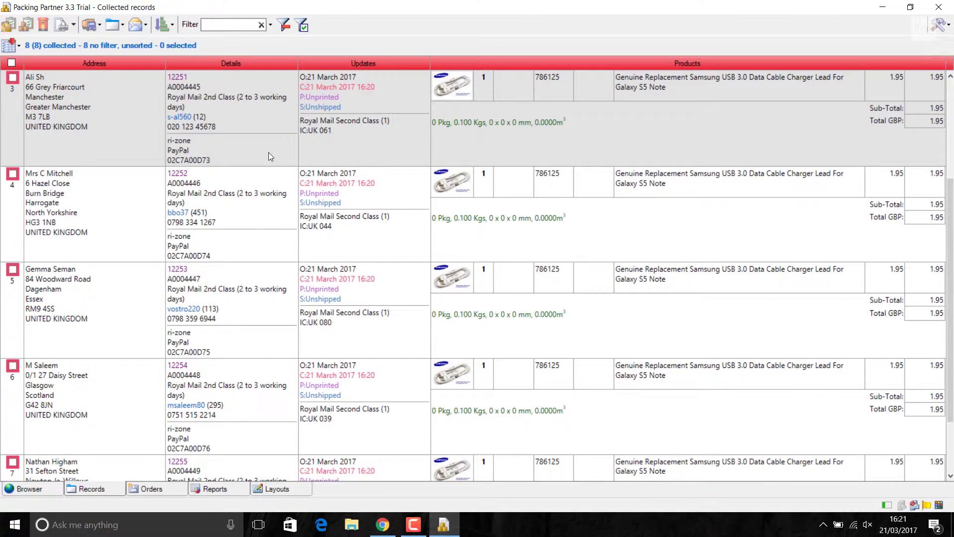
drag(948, 259, 949, 111)
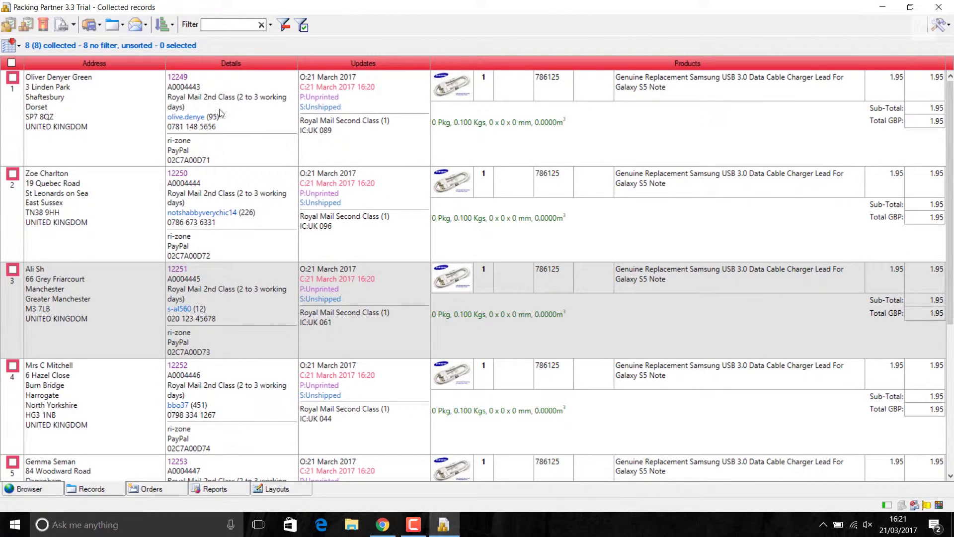
right_click(274, 138)
mouse_move(332, 145)
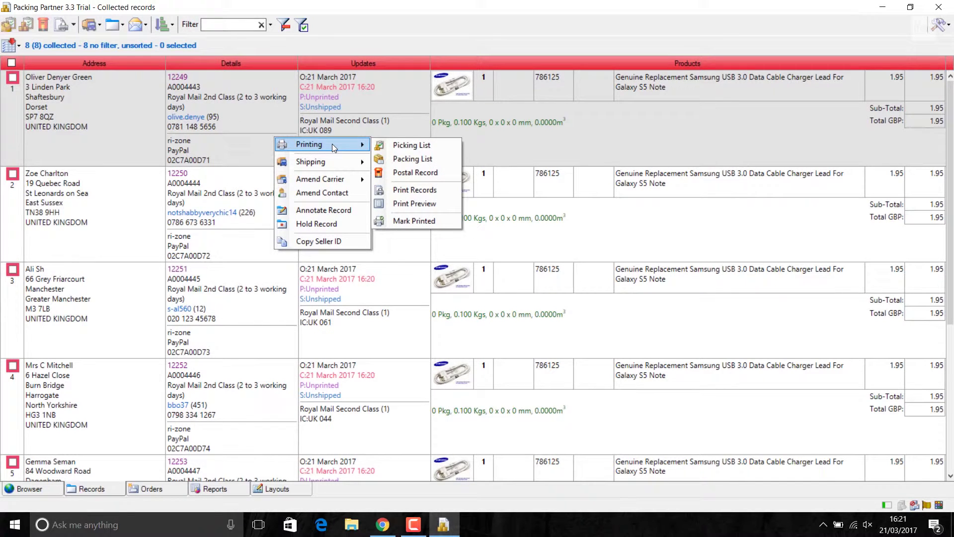
click(431, 207)
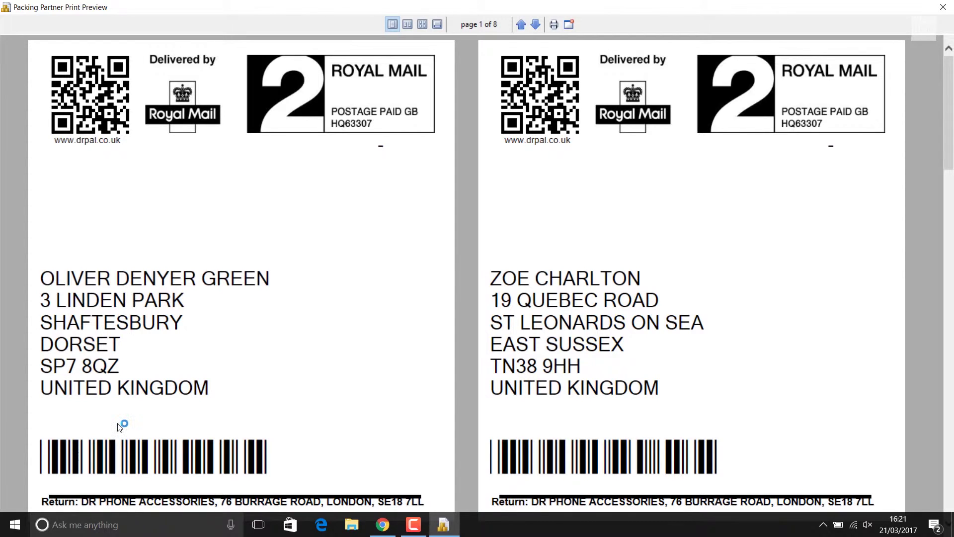
Close the label preview, glance at the Layouts designer, and return to the Records list.
click(943, 7)
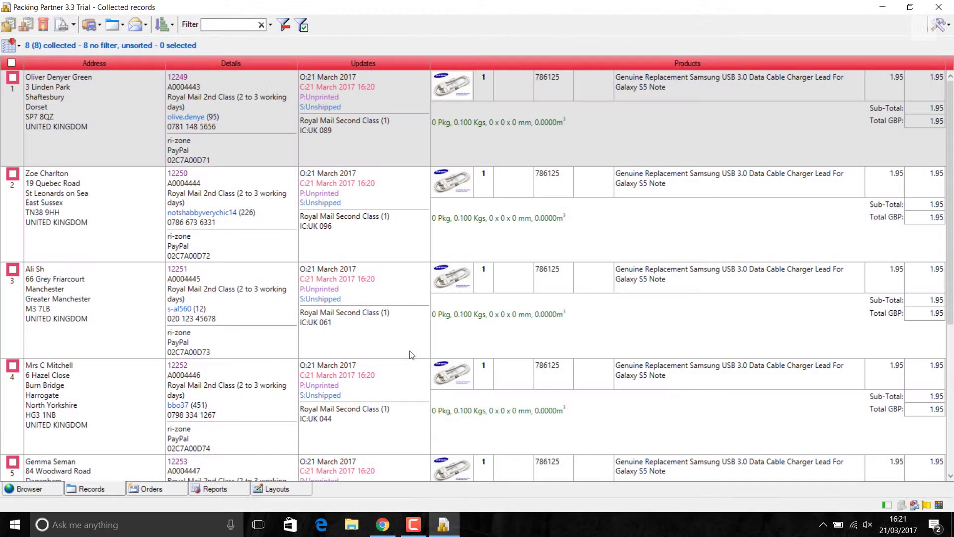
click(290, 491)
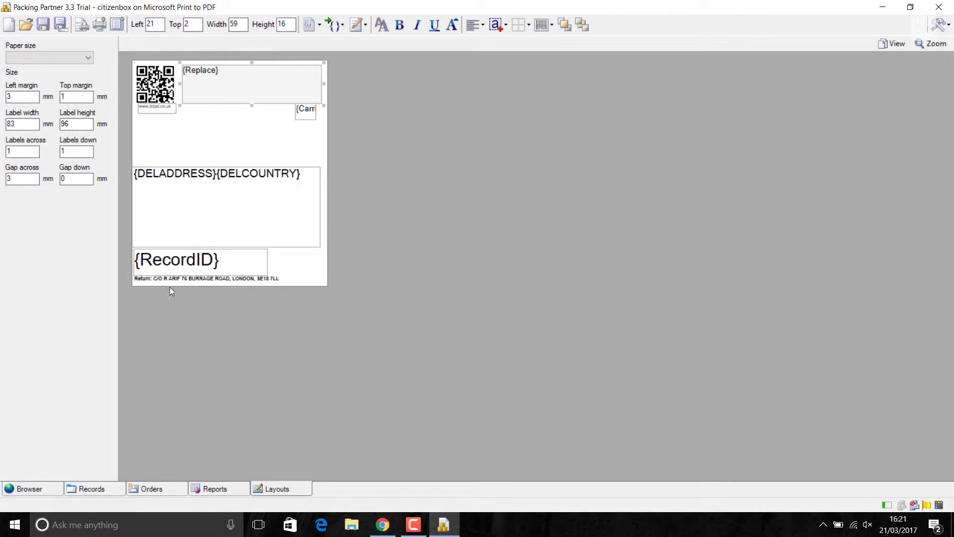
click(109, 488)
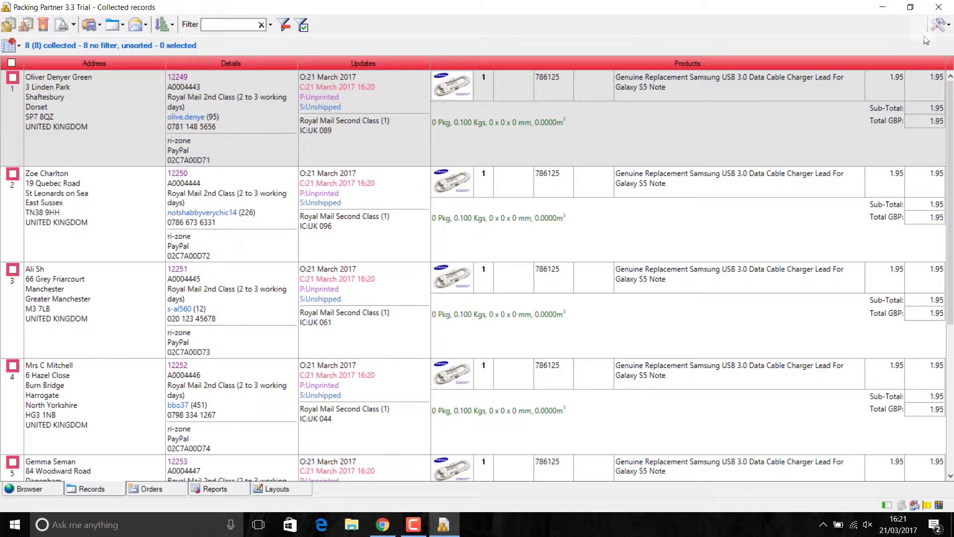
click(941, 25)
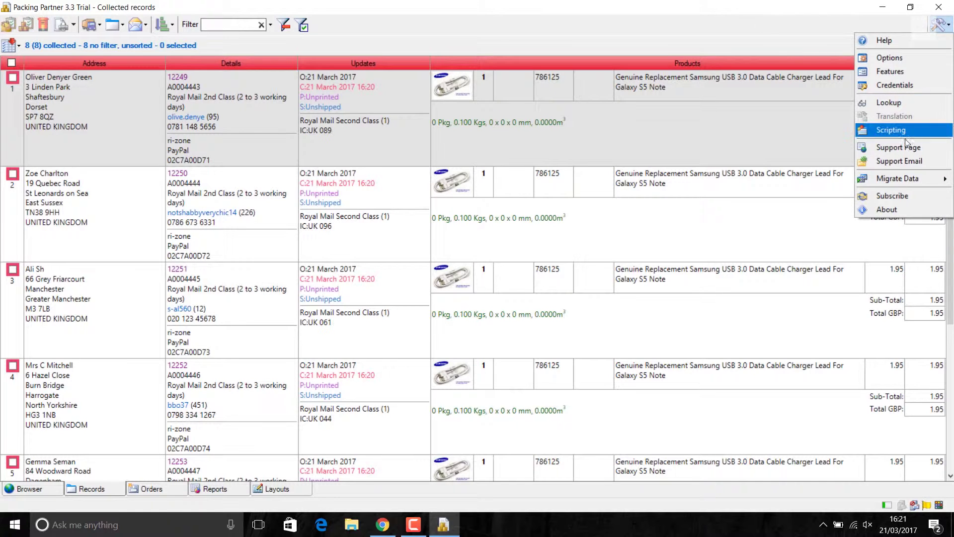
mouse_move(892, 183)
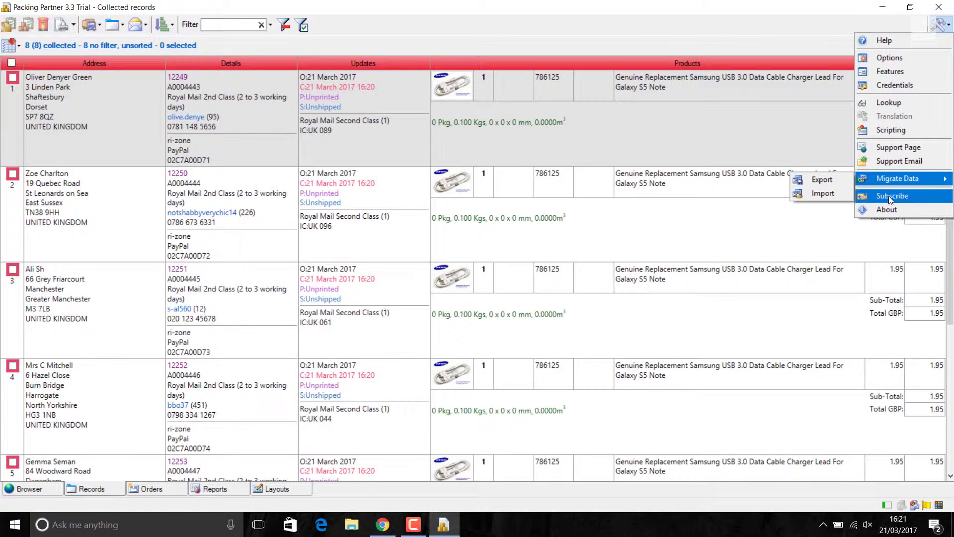
click(889, 196)
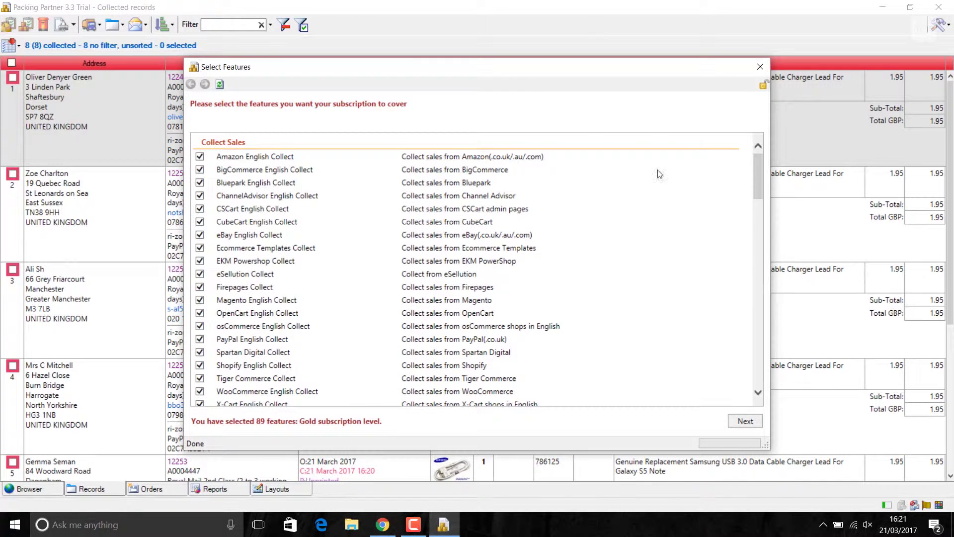
drag(759, 178, 759, 181)
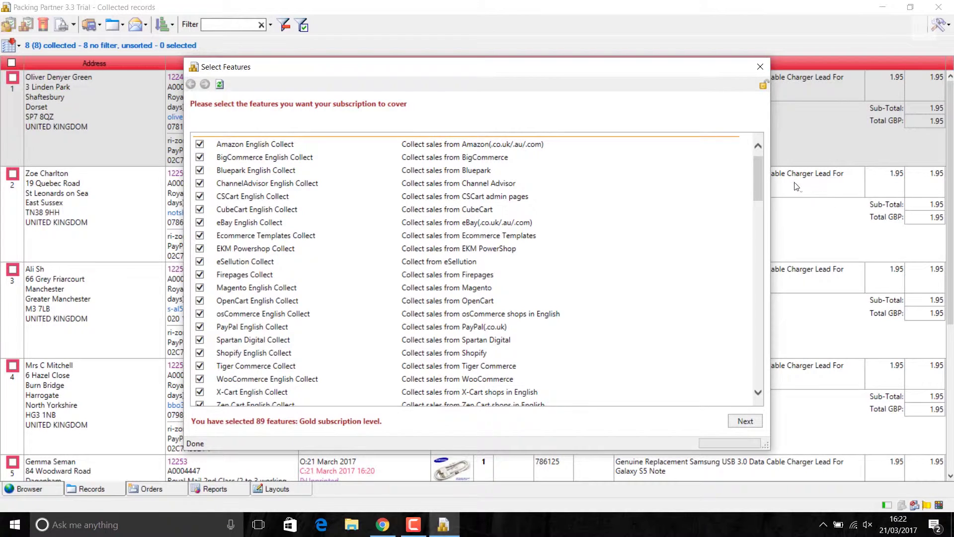
drag(759, 172, 765, 187)
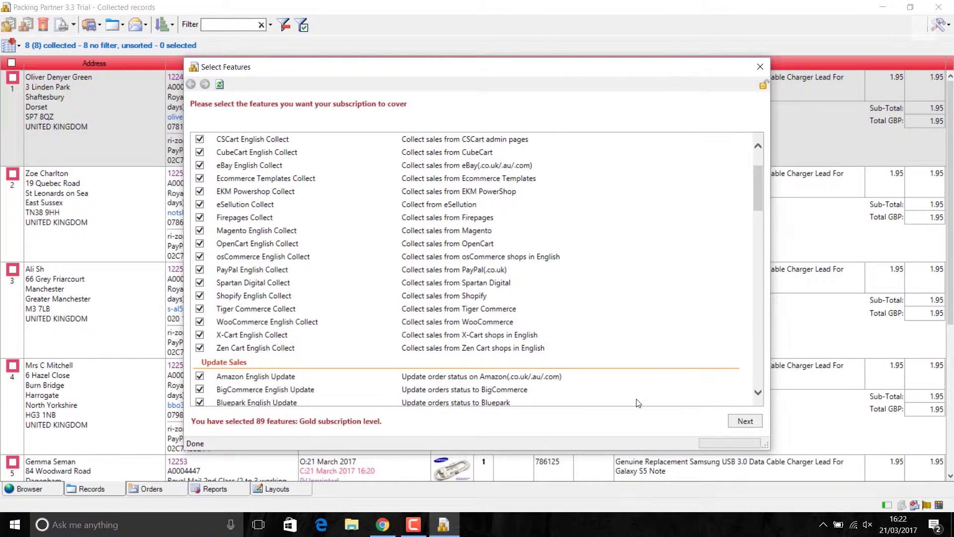
click(751, 422)
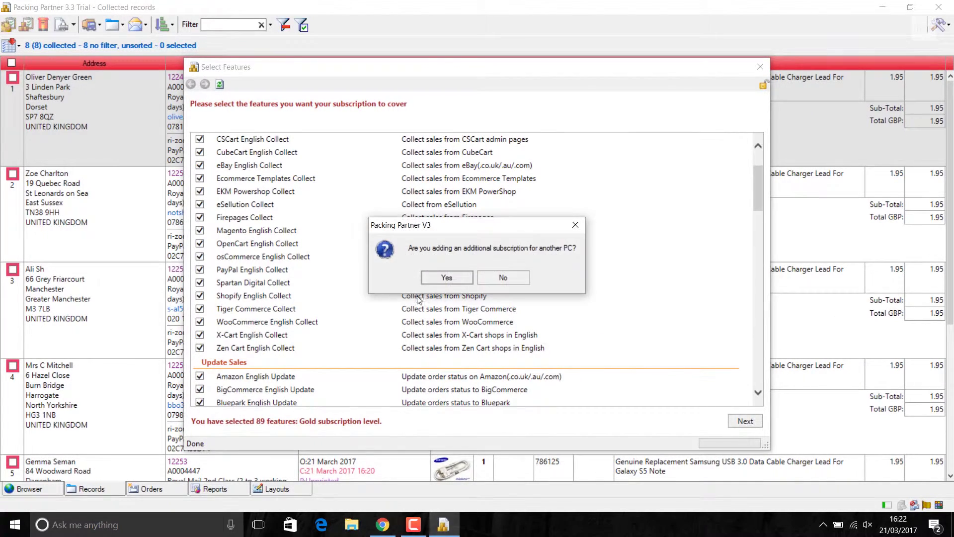
click(445, 278)
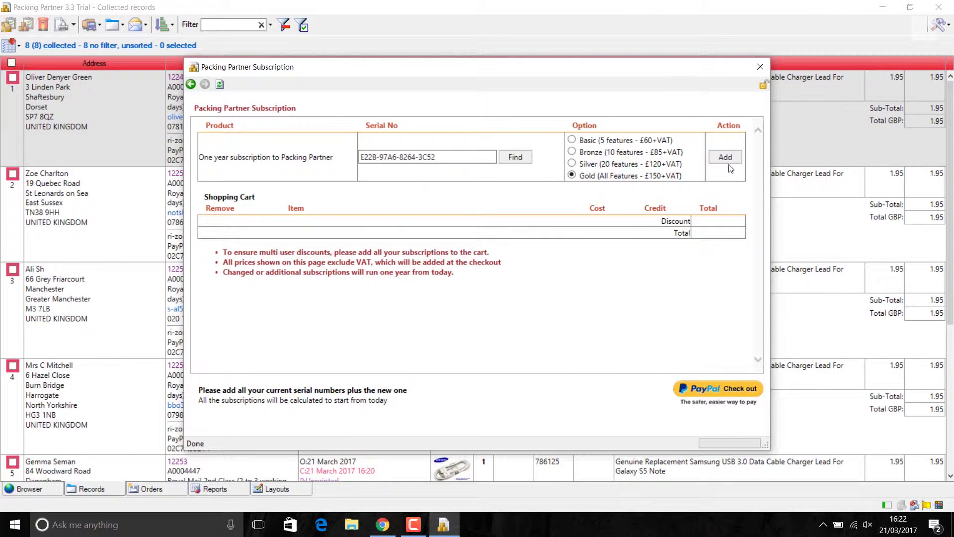
click(727, 159)
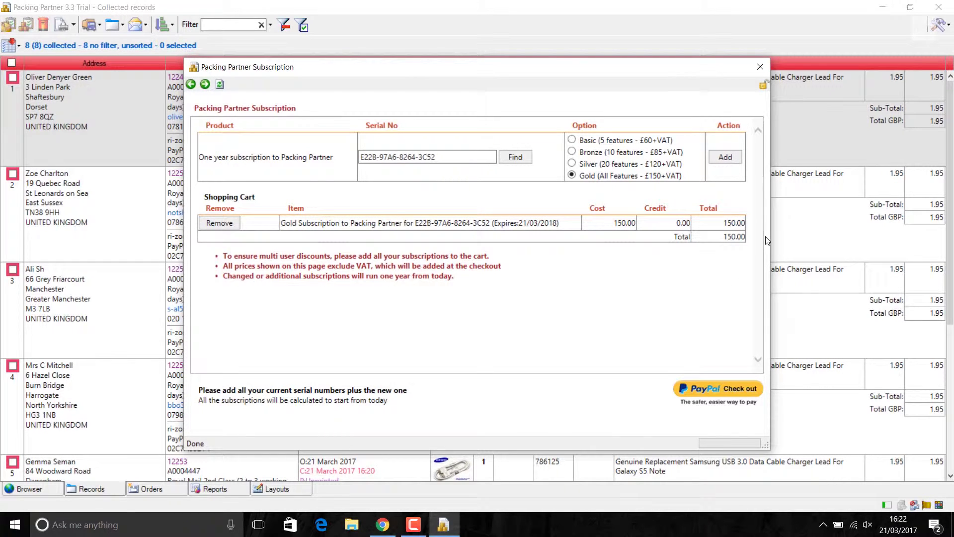
click(578, 164)
click(761, 69)
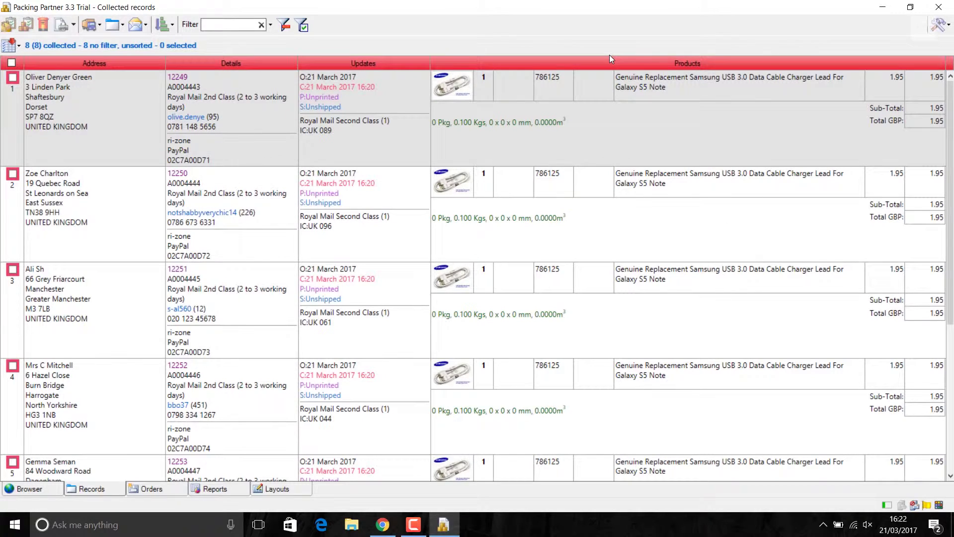
right_click(258, 130)
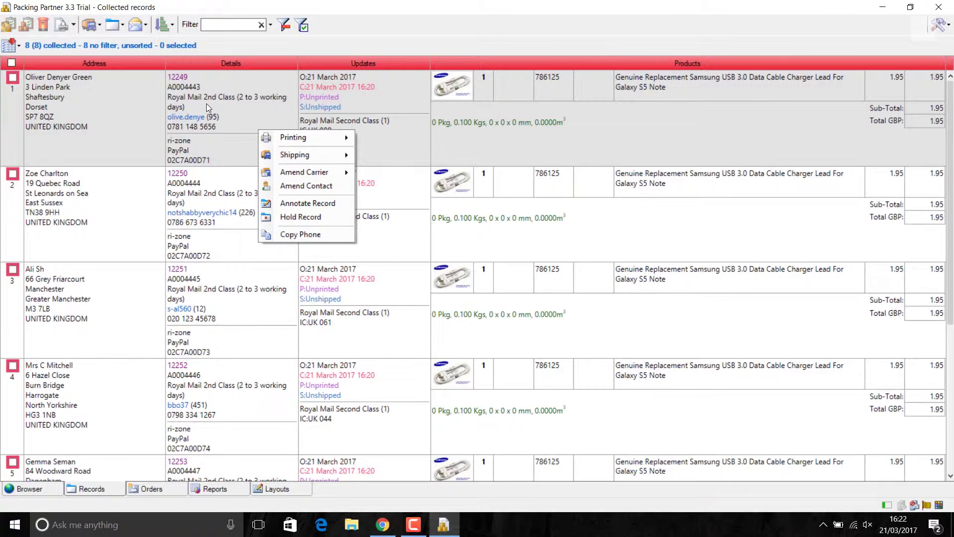
mouse_move(290, 143)
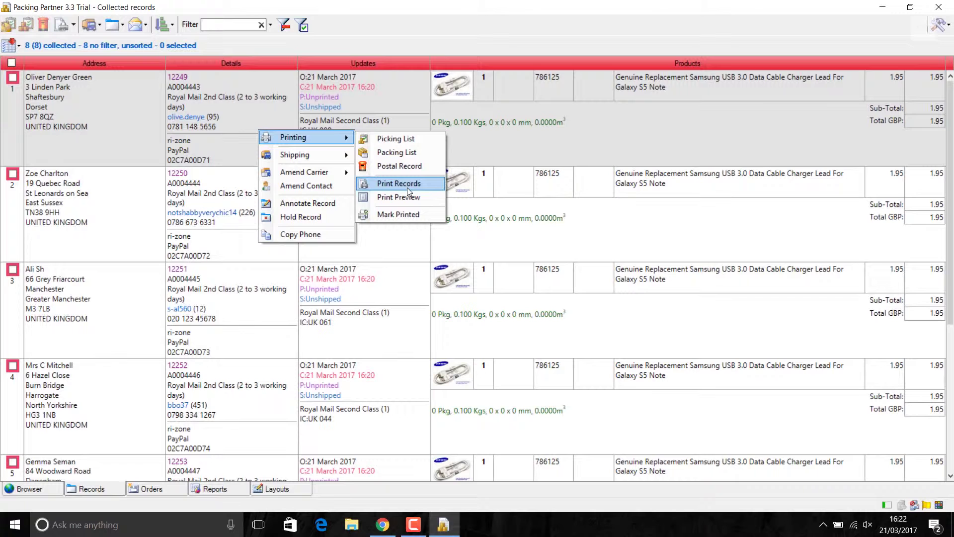
click(286, 489)
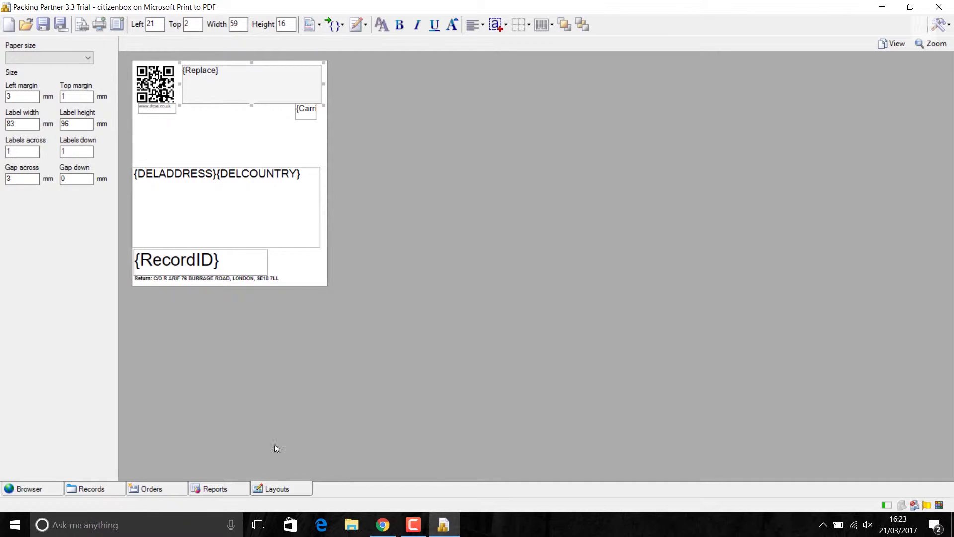
click(112, 487)
right_click(335, 95)
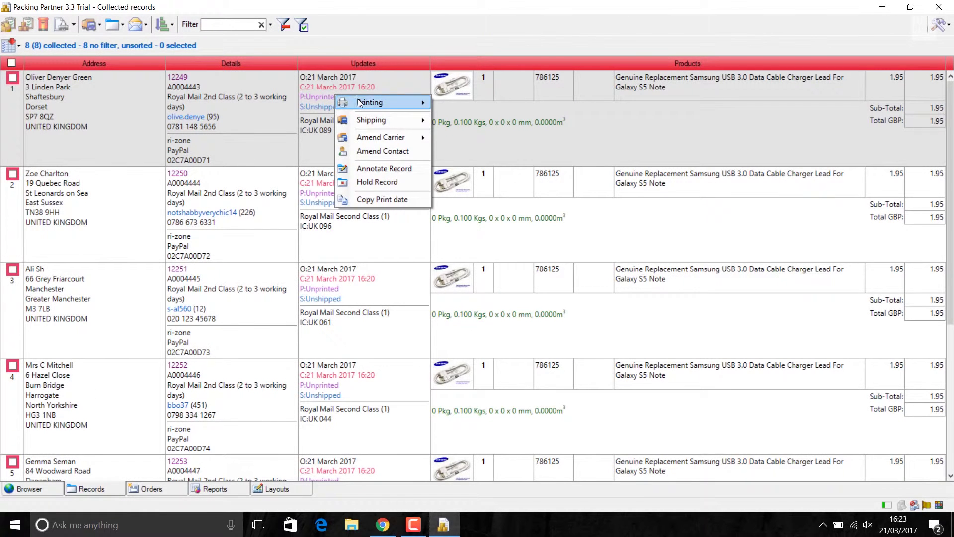
mouse_move(371, 103)
click(505, 162)
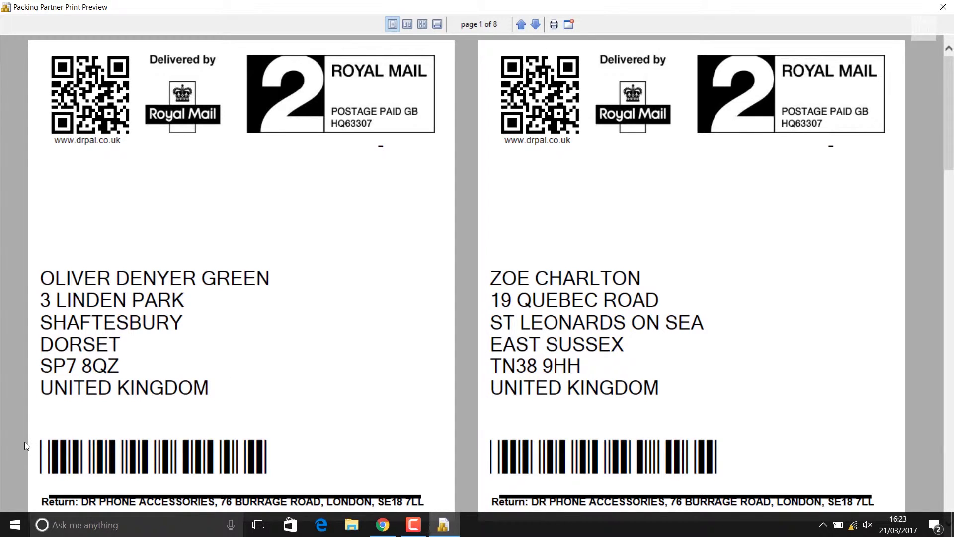
click(943, 7)
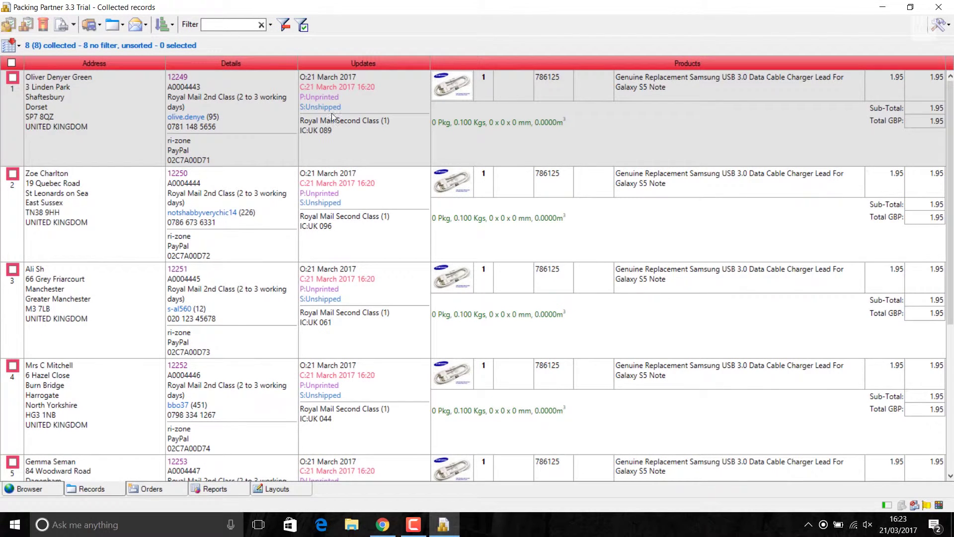
Open the Print dialog for the order labels and cancel it without printing.
right_click(416, 142)
mouse_move(461, 150)
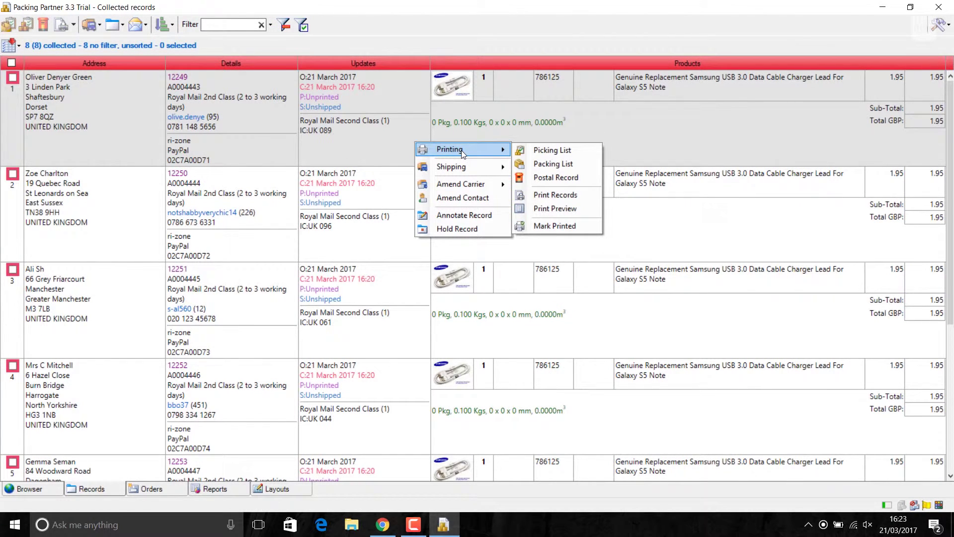
click(559, 194)
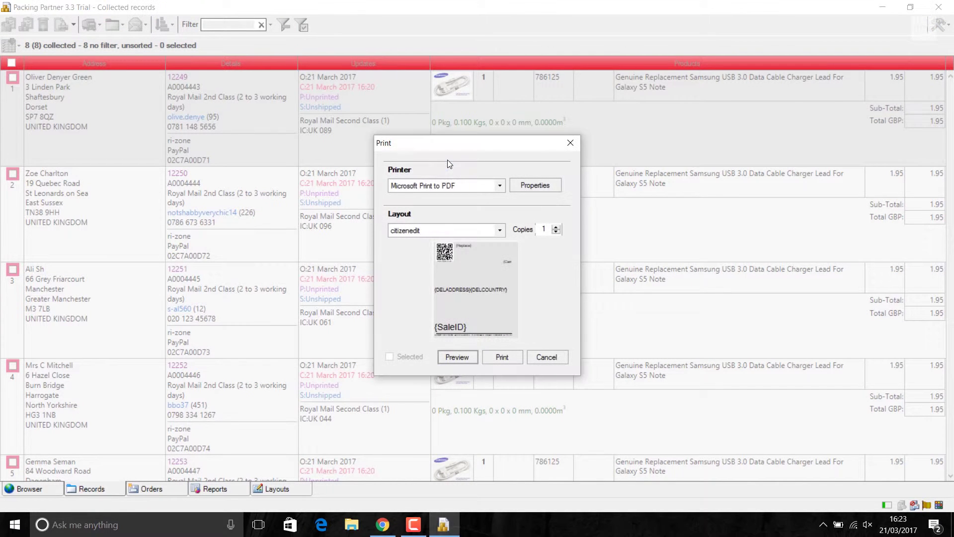
click(550, 355)
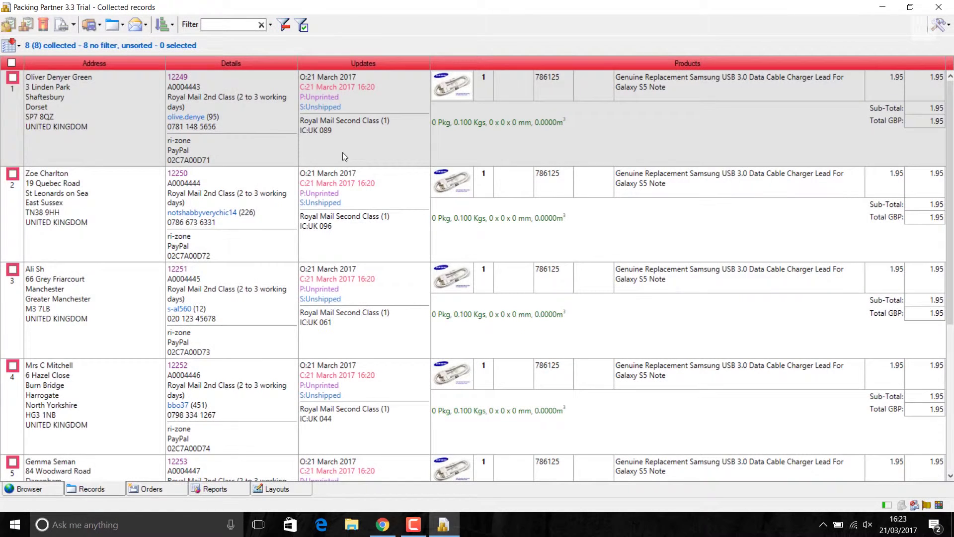
Mark all 8 orders as printed and switch to the Printed records view.
right_click(342, 152)
mouse_move(379, 162)
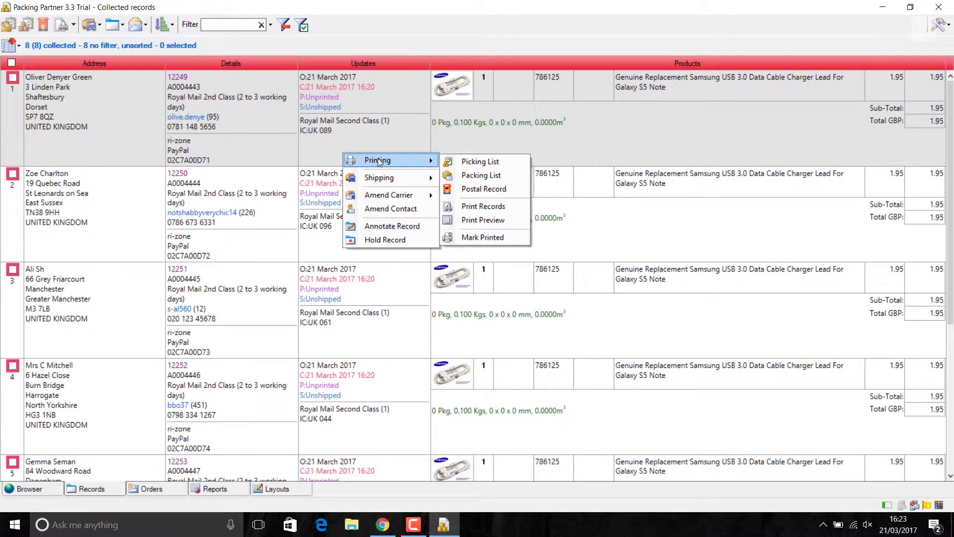
click(478, 238)
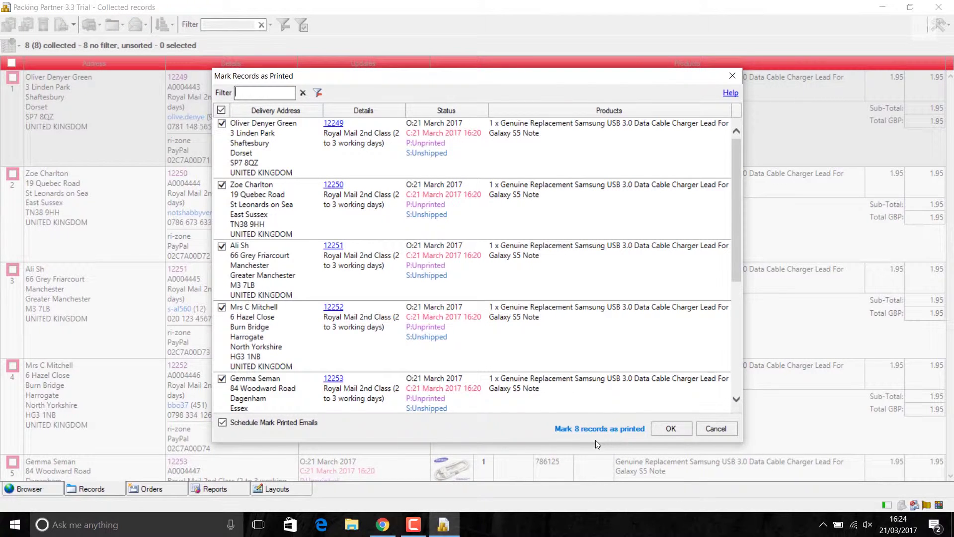
click(669, 429)
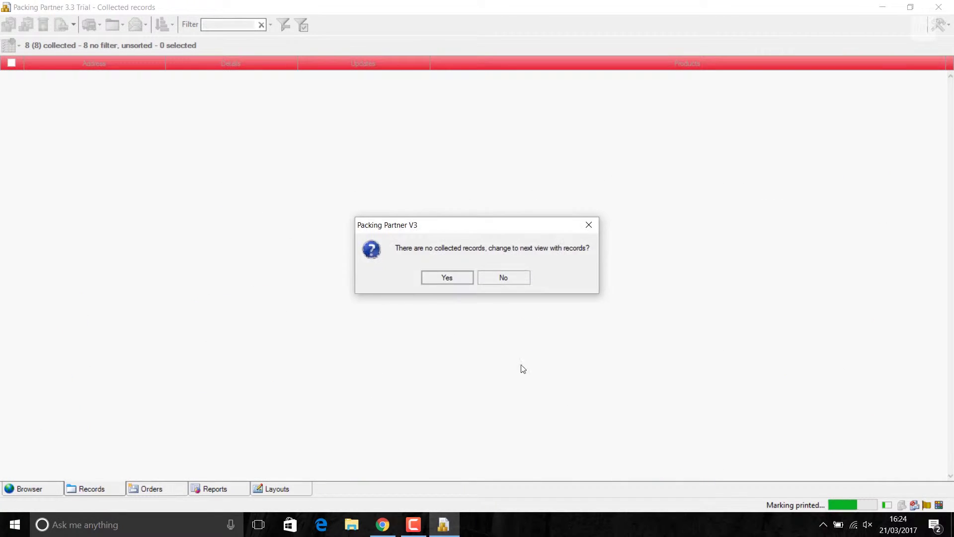
click(434, 276)
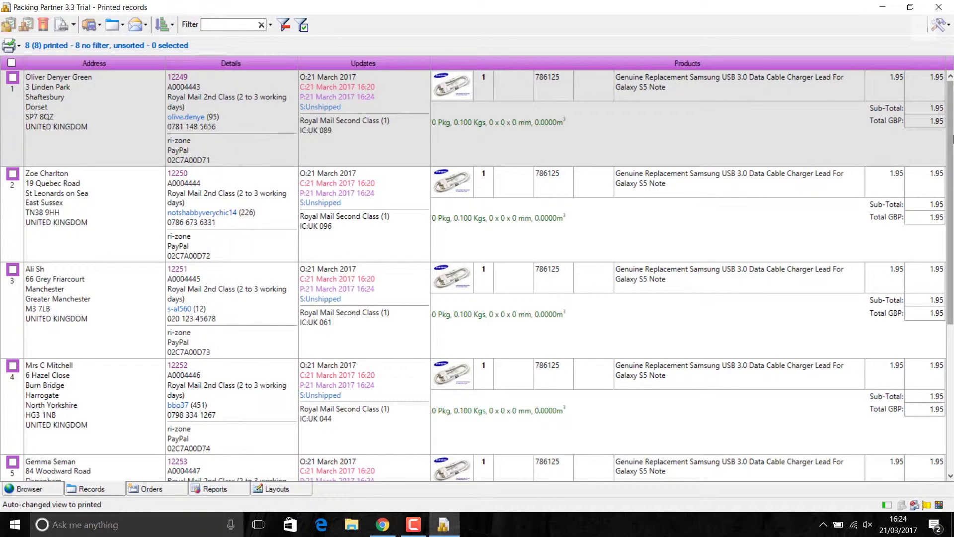
right_click(373, 143)
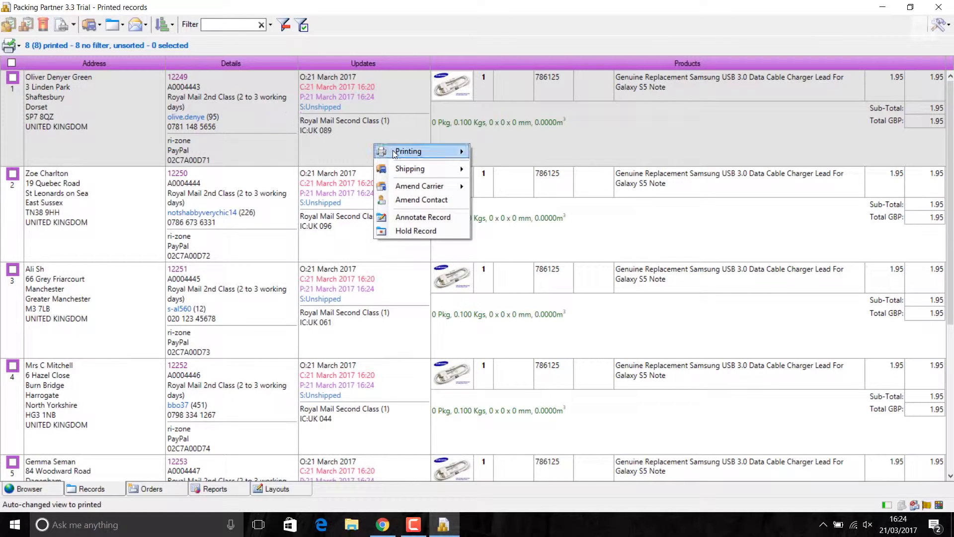
mouse_move(422, 152)
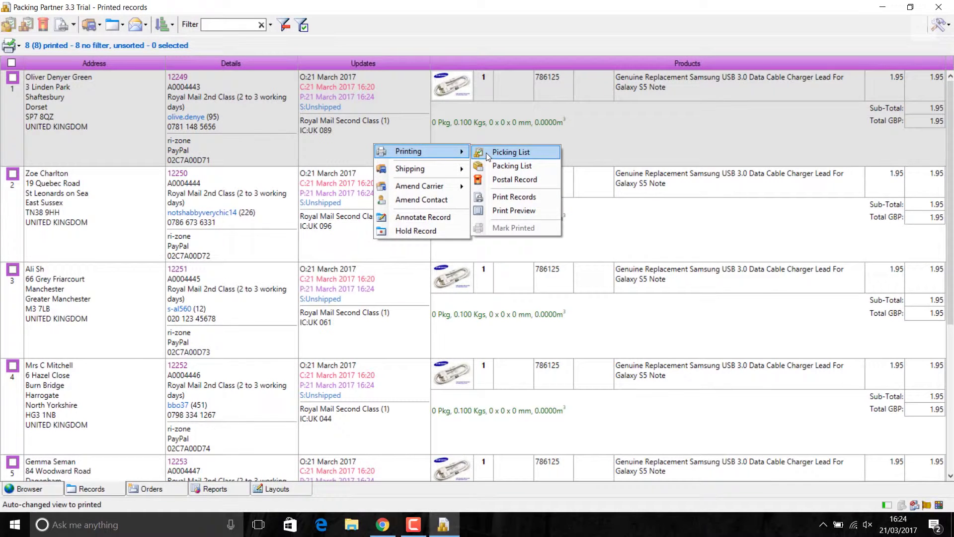
click(509, 152)
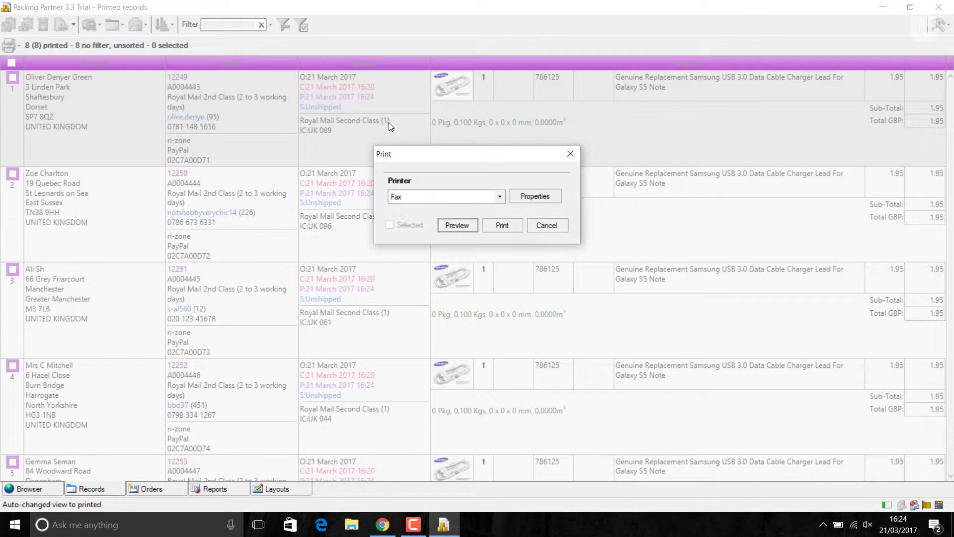
click(453, 230)
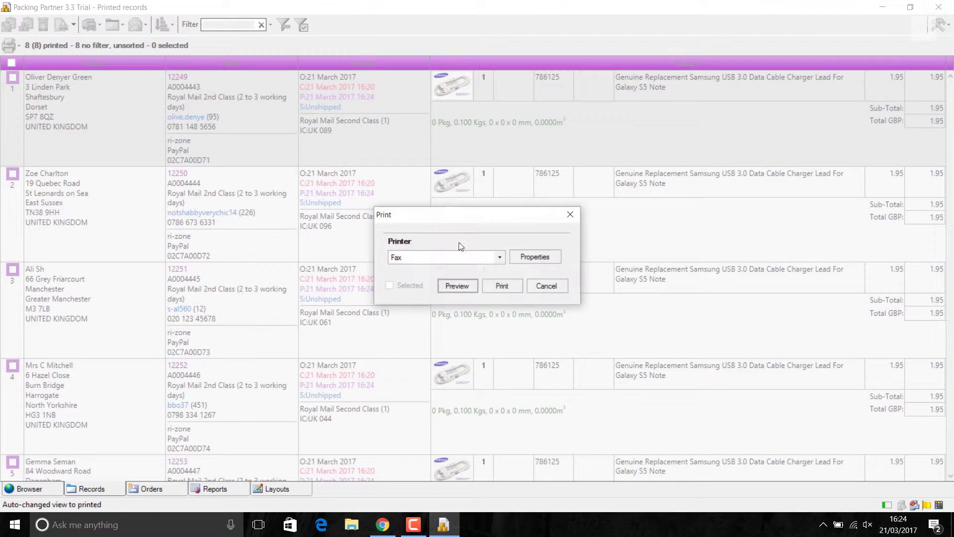
click(559, 289)
right_click(264, 115)
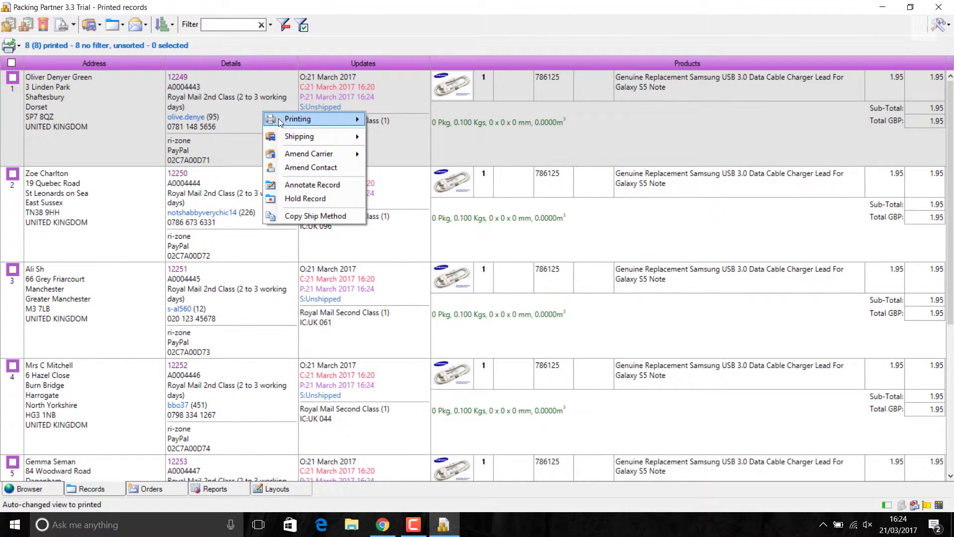
mouse_move(280, 121)
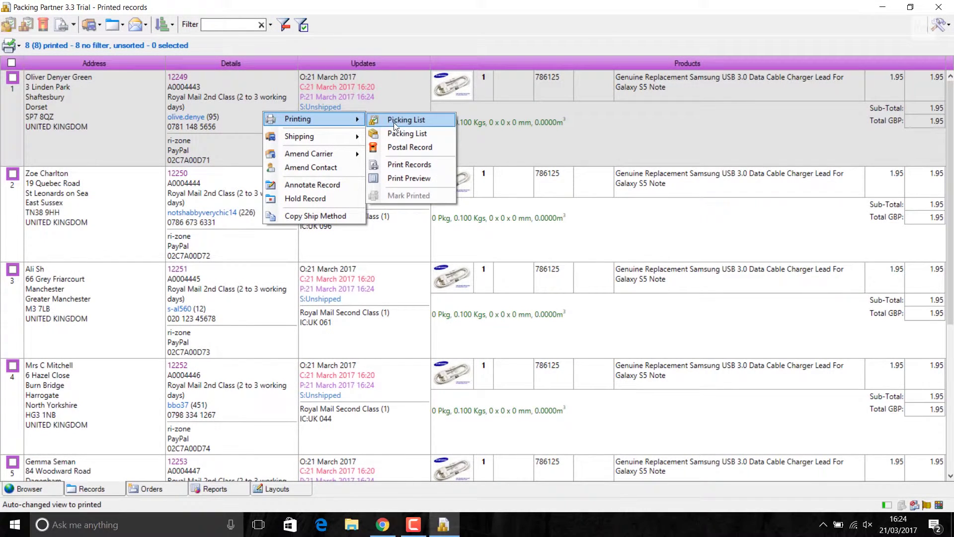
click(400, 133)
click(472, 257)
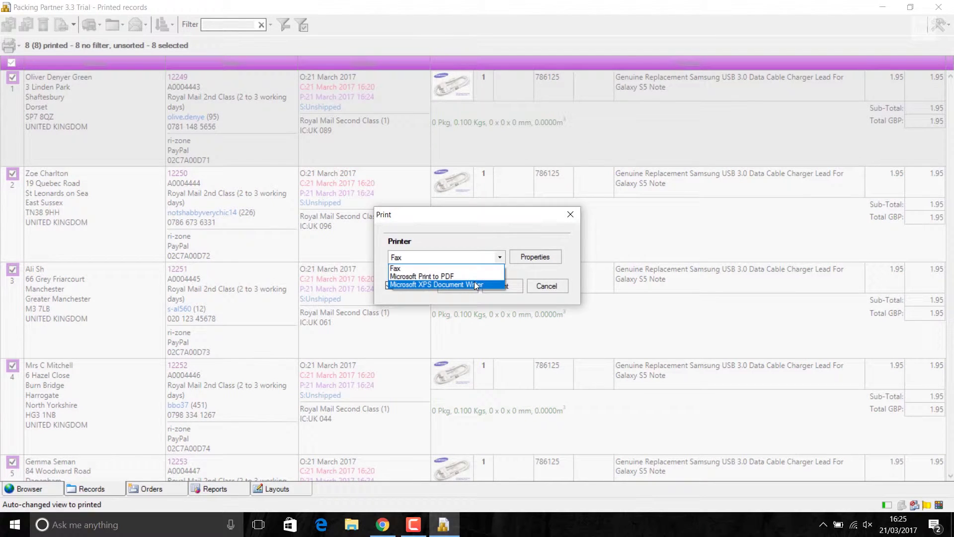
click(469, 275)
click(457, 286)
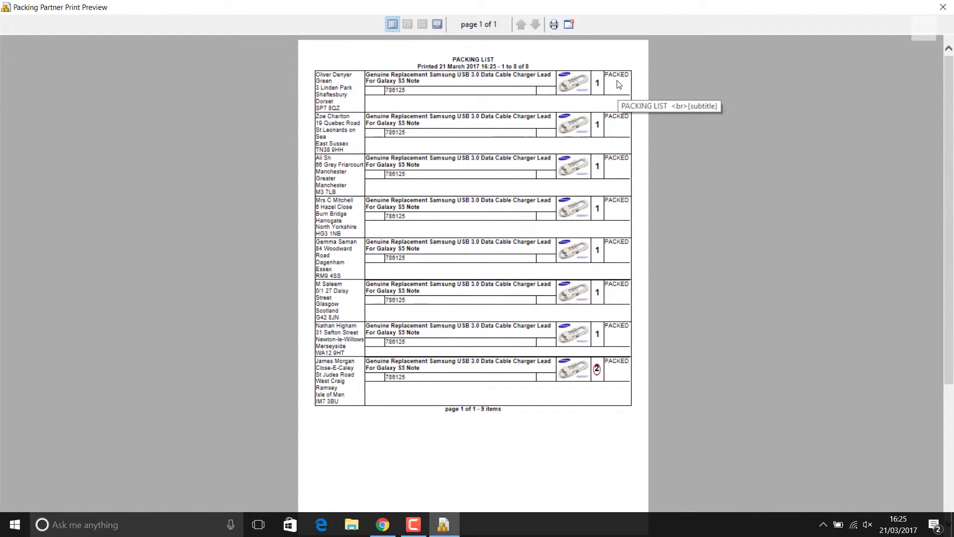
drag(625, 90, 646, 73)
click(647, 73)
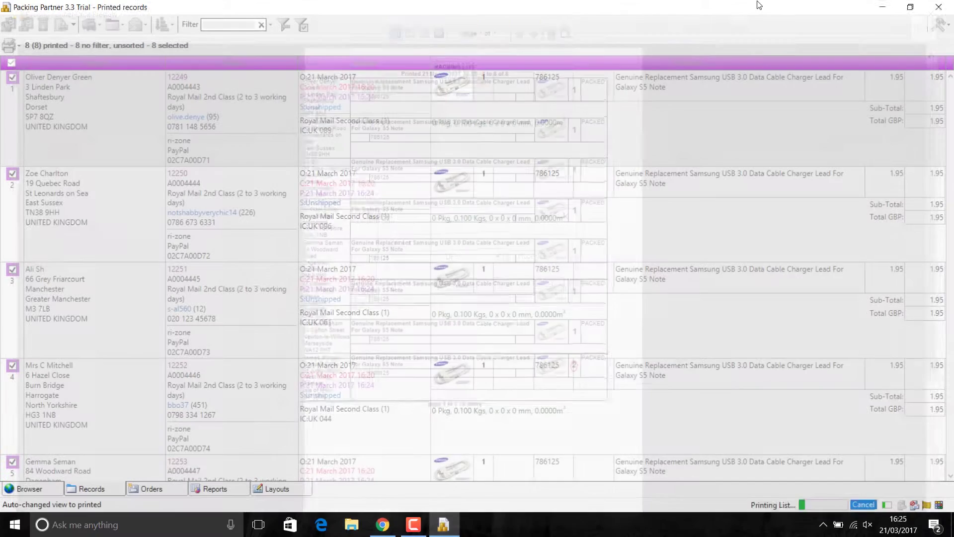
click(943, 7)
click(546, 286)
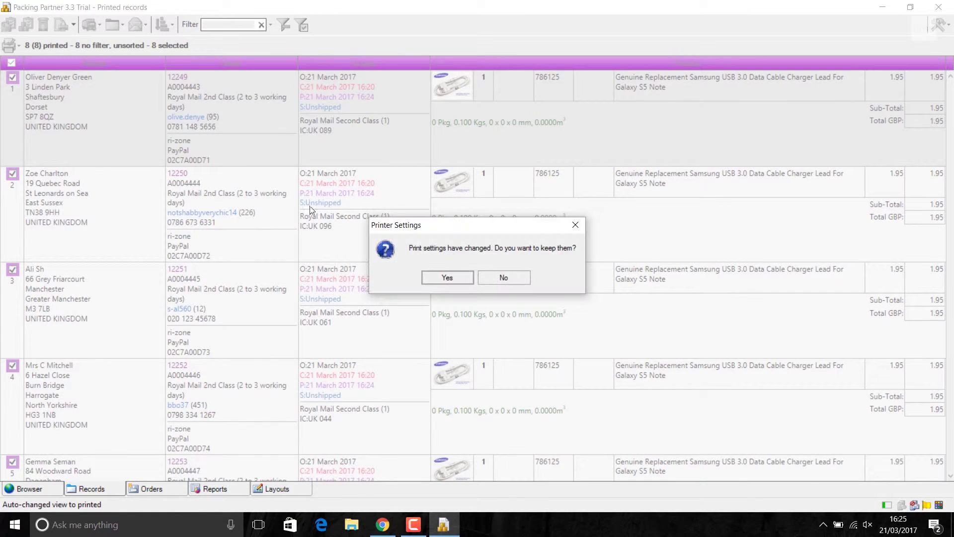
key(Return)
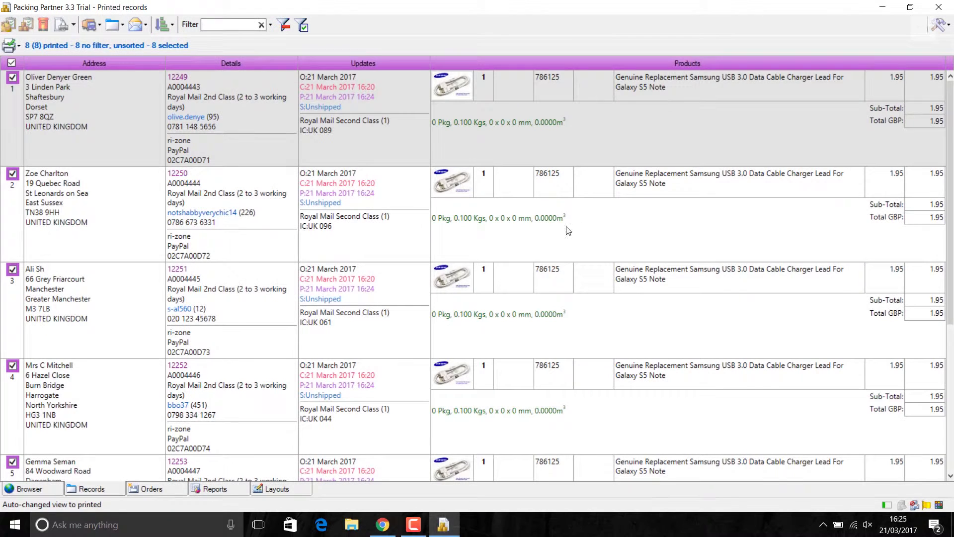
right_click(354, 164)
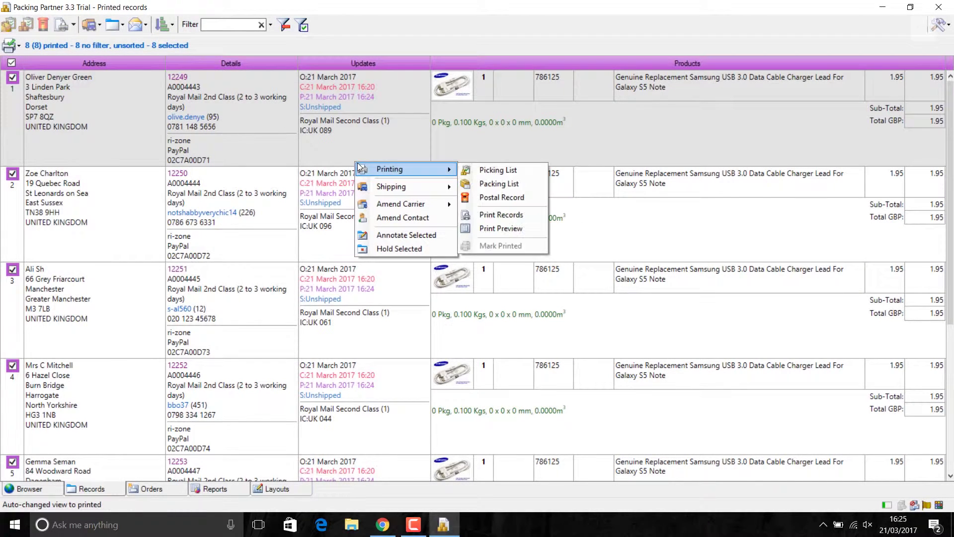
mouse_move(439, 187)
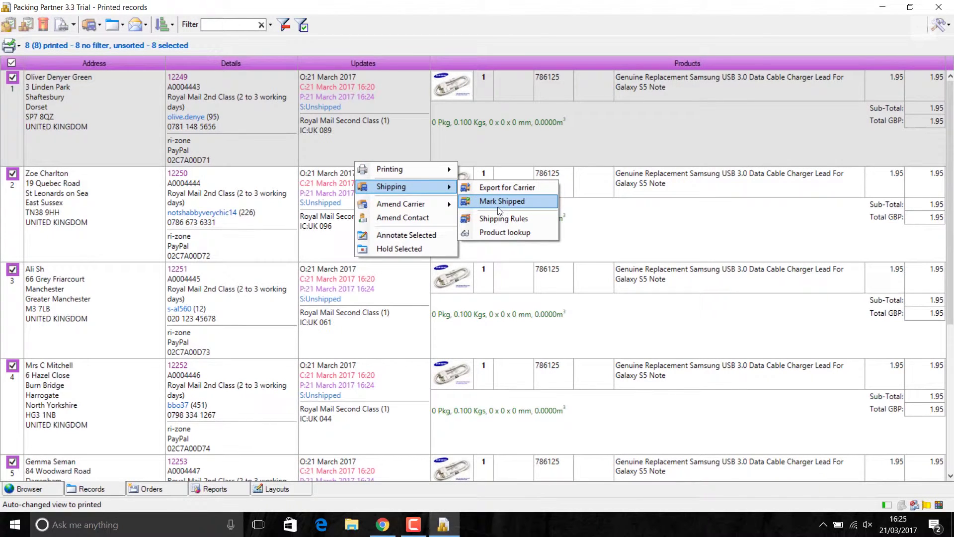
click(260, 129)
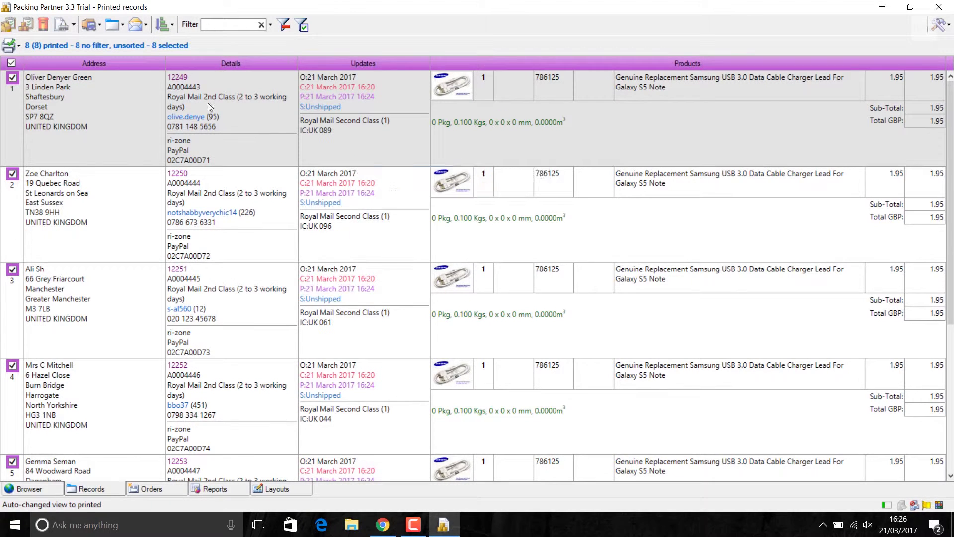
Look over the scan-as-shipped order list from the shipping options, then close it.
click(94, 31)
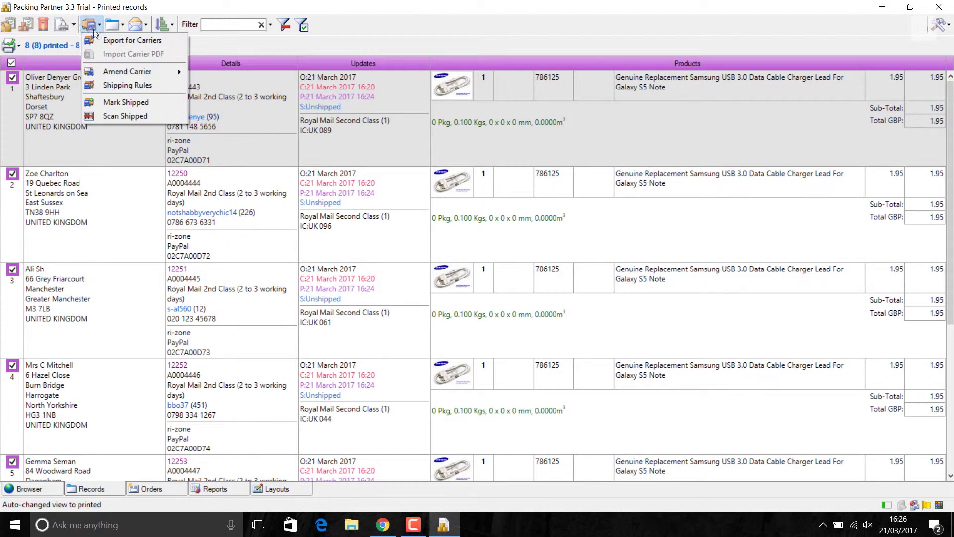
click(125, 117)
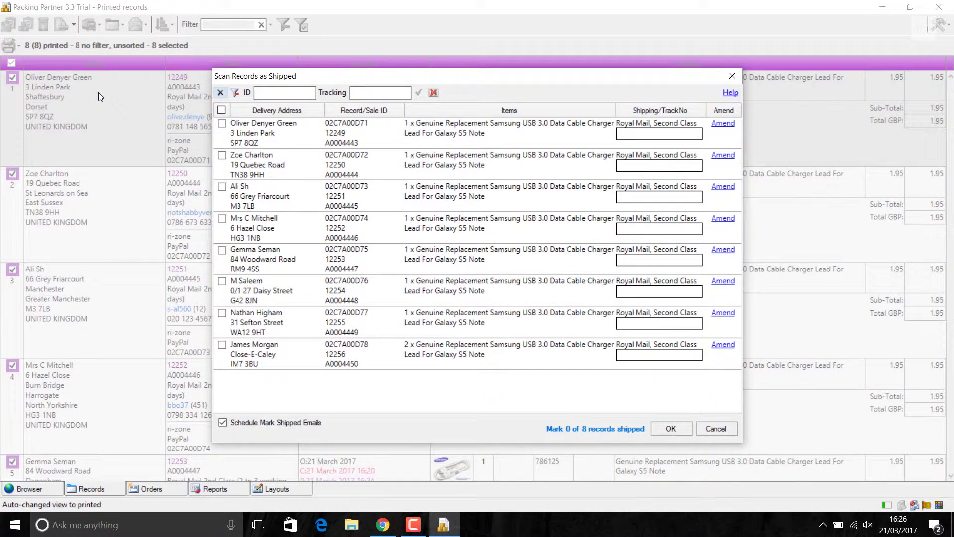
click(717, 431)
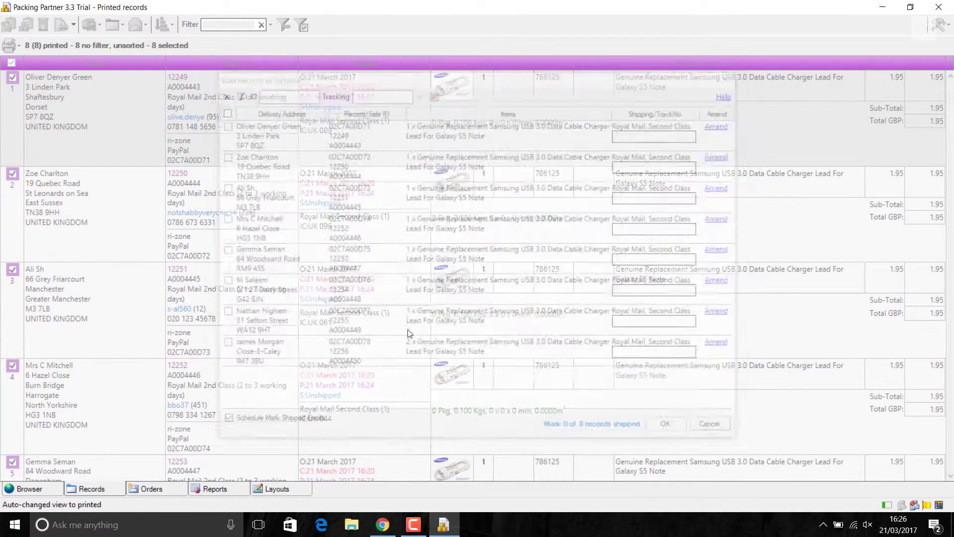
Preview postage labels for the selected orders, then close the preview.
right_click(297, 188)
mouse_move(326, 192)
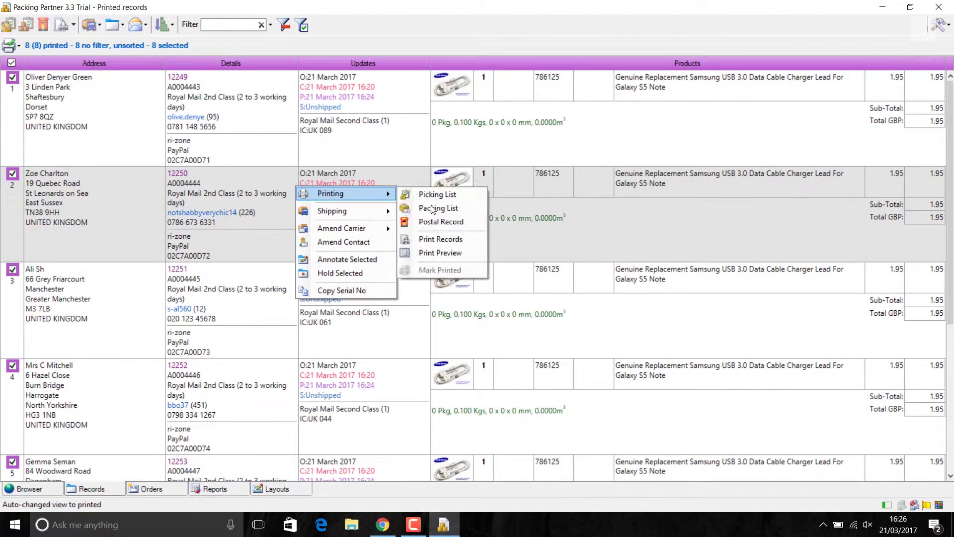
click(439, 245)
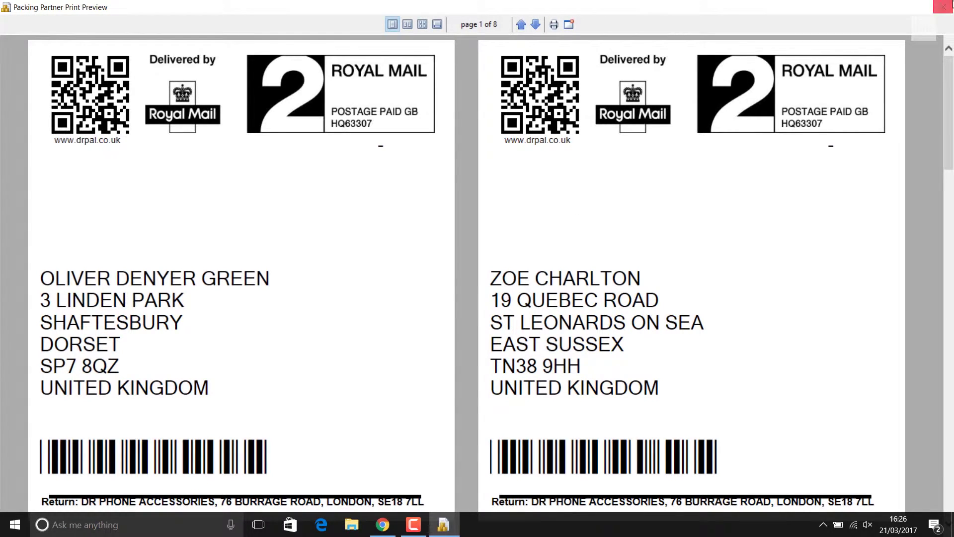
key(Escape)
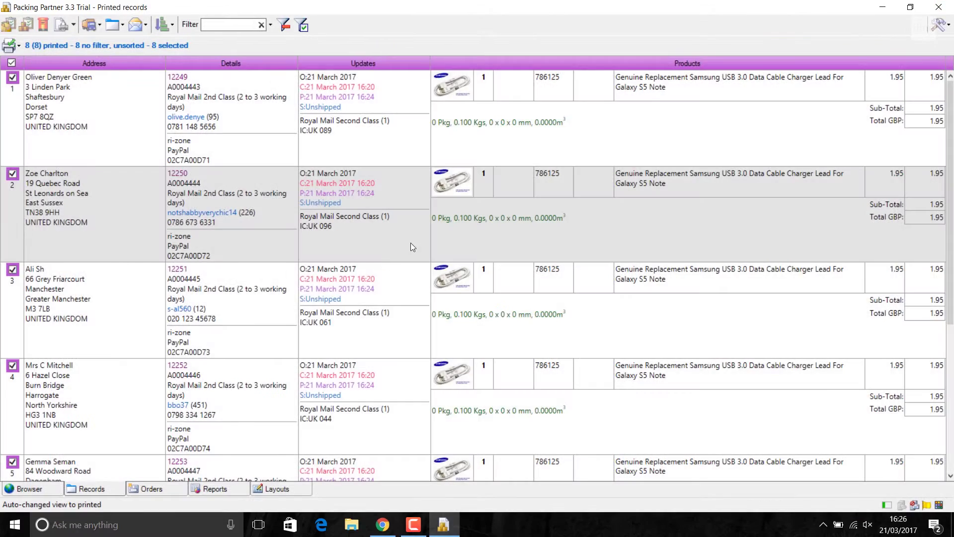
Reopen the scan-as-shipped list, start entering an order ID, then cancel it.
right_click(309, 205)
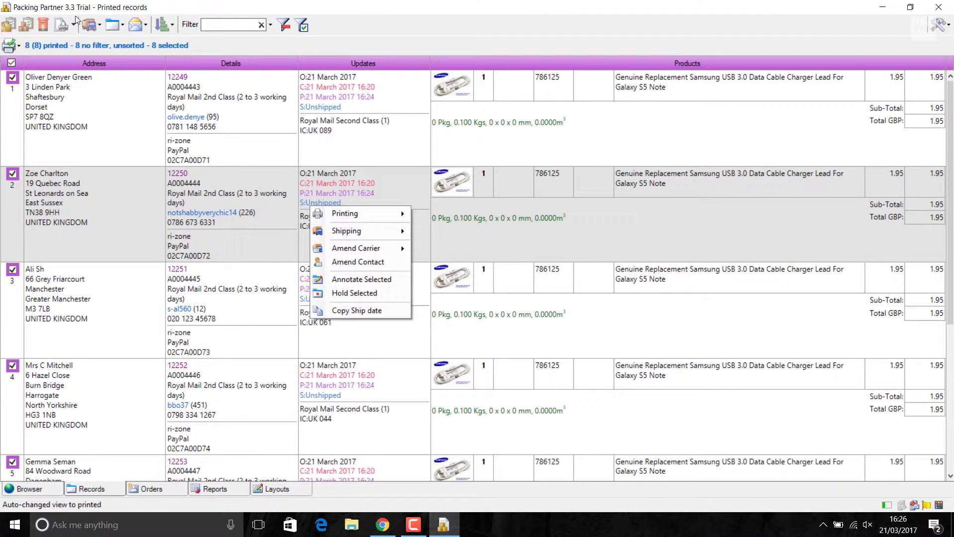
click(100, 25)
click(114, 118)
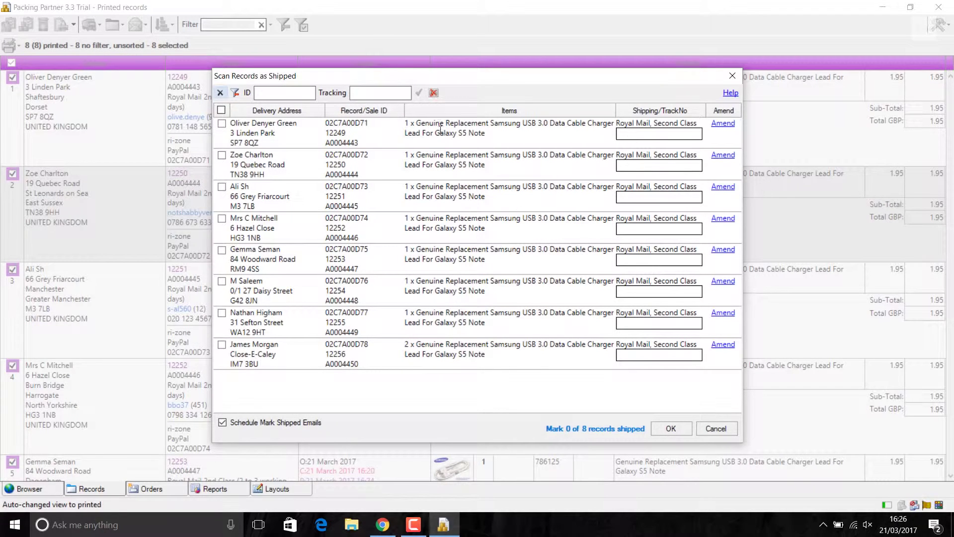
click(290, 93)
click(731, 430)
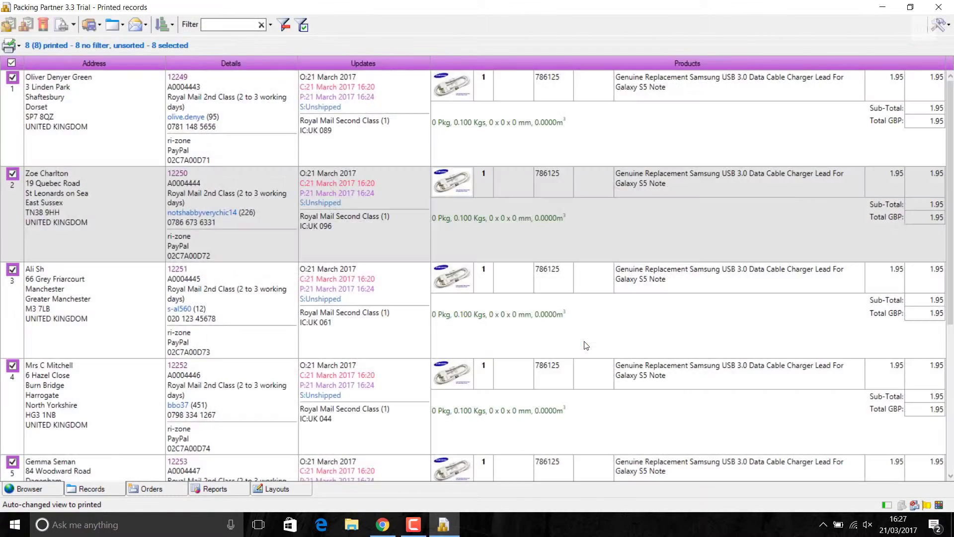
Mark all 8 printed orders as shipped with shipped emails scheduled, then view shipped records.
right_click(91, 126)
mouse_move(167, 183)
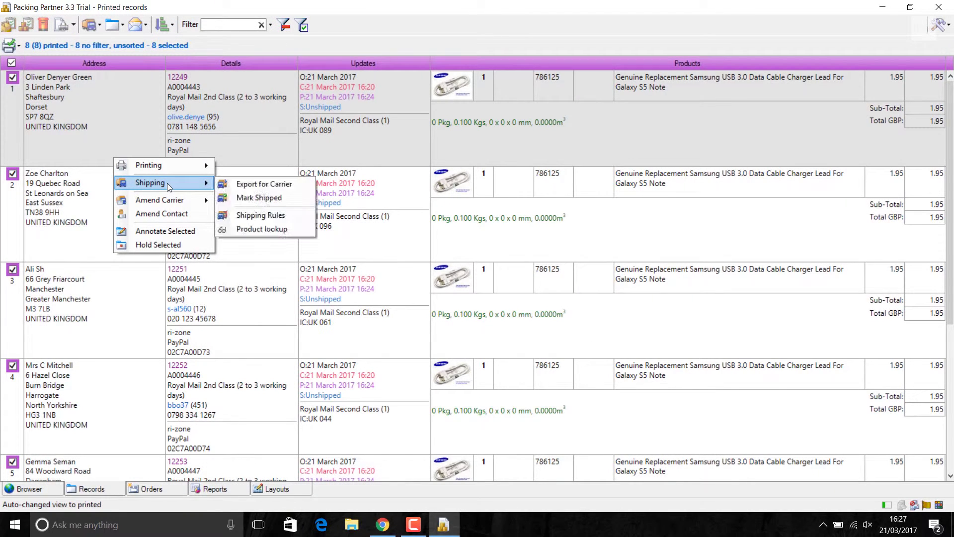
click(259, 197)
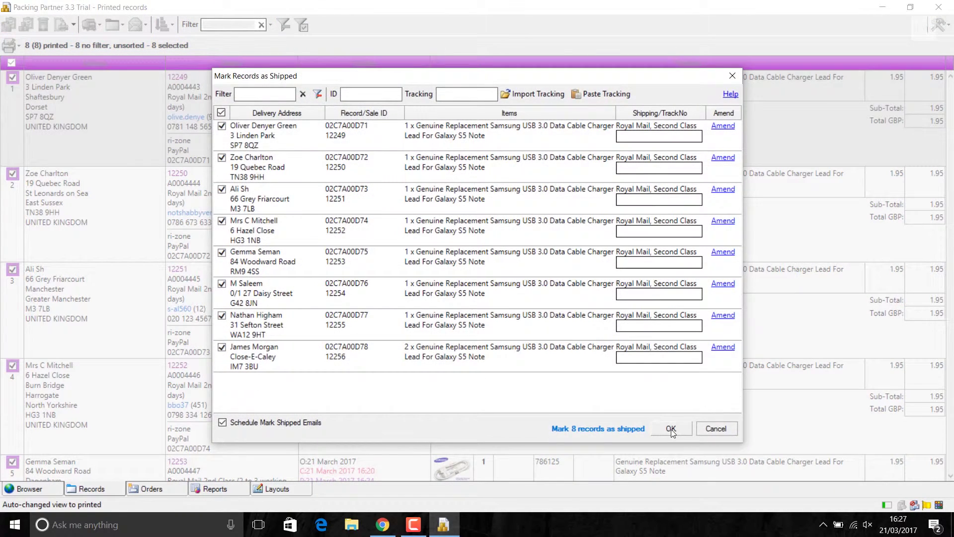
click(667, 367)
click(446, 277)
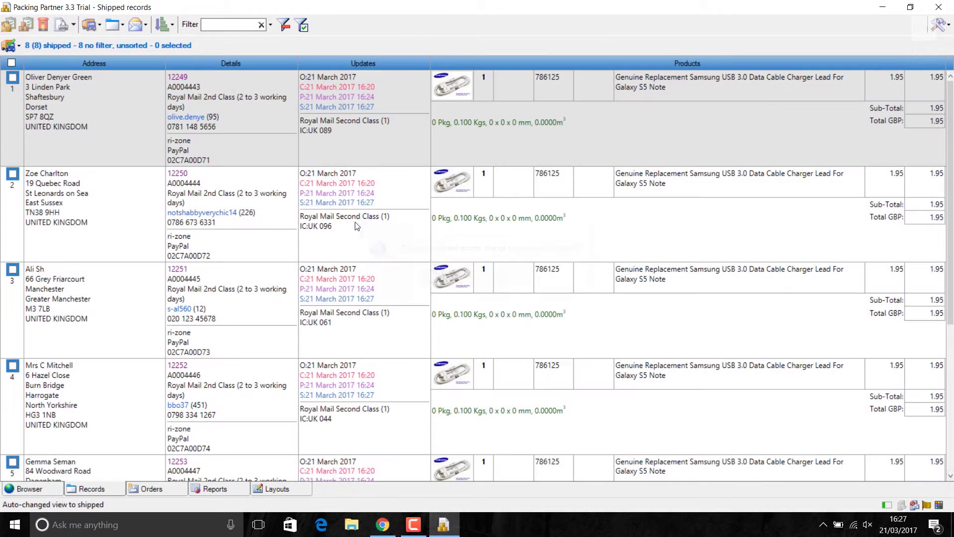
Update eBay with Royal Mail Second Class shipping details for all 8 sold orders.
click(47, 490)
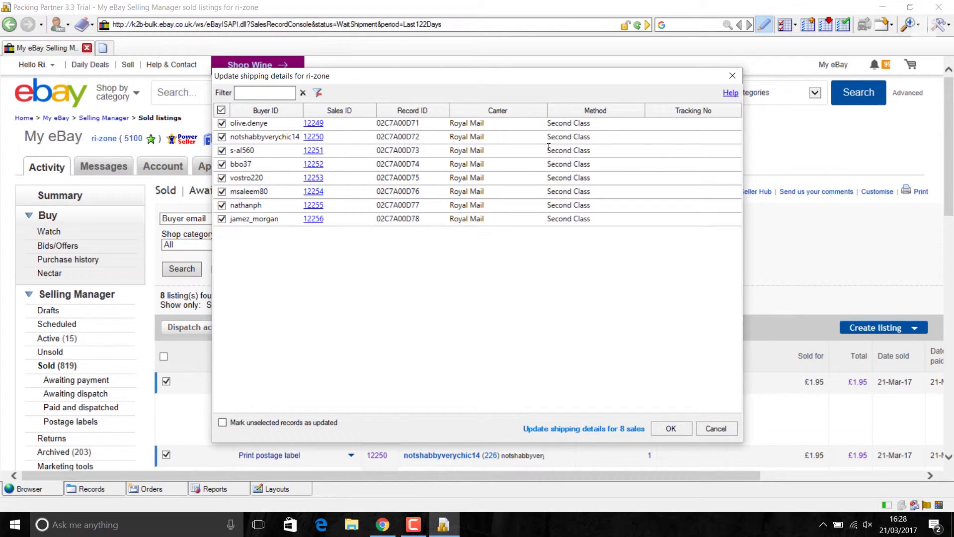
click(671, 124)
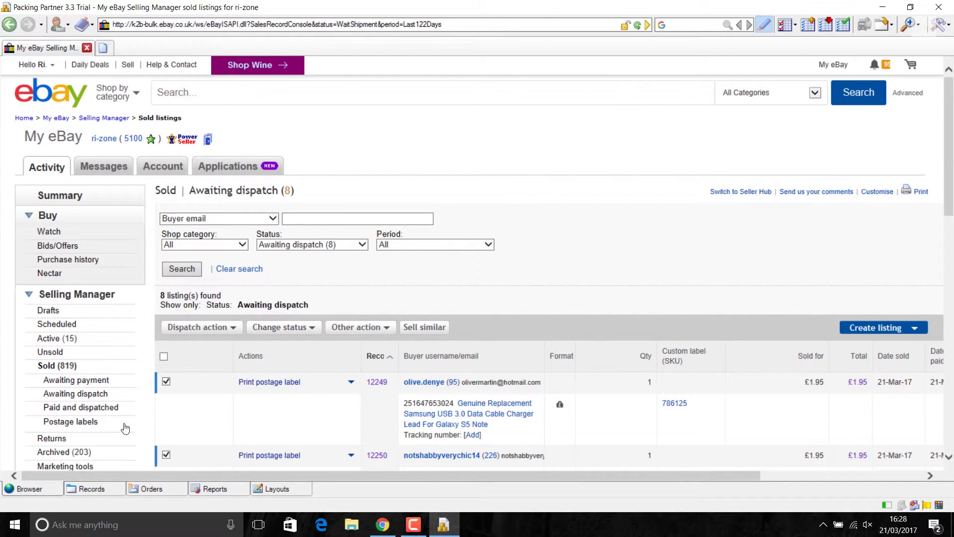
click(90, 489)
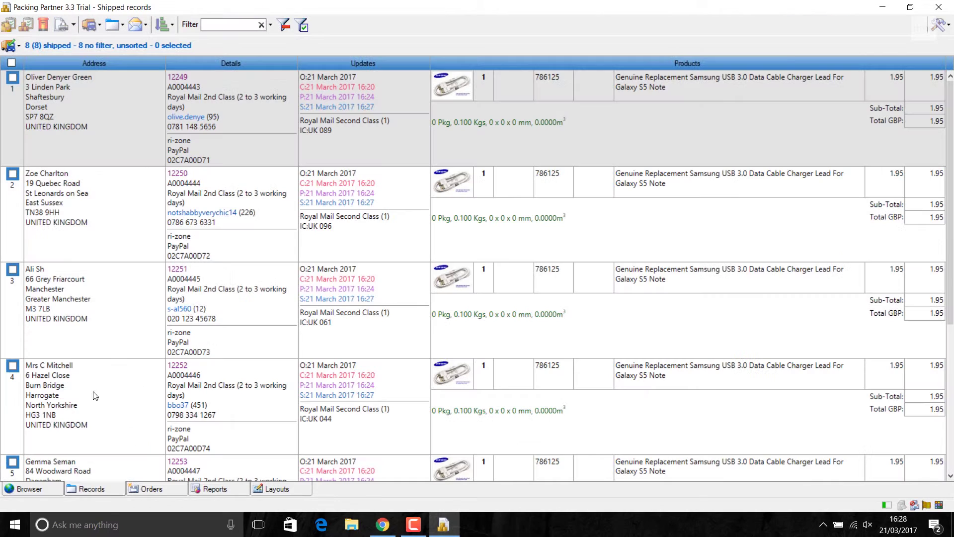
click(147, 489)
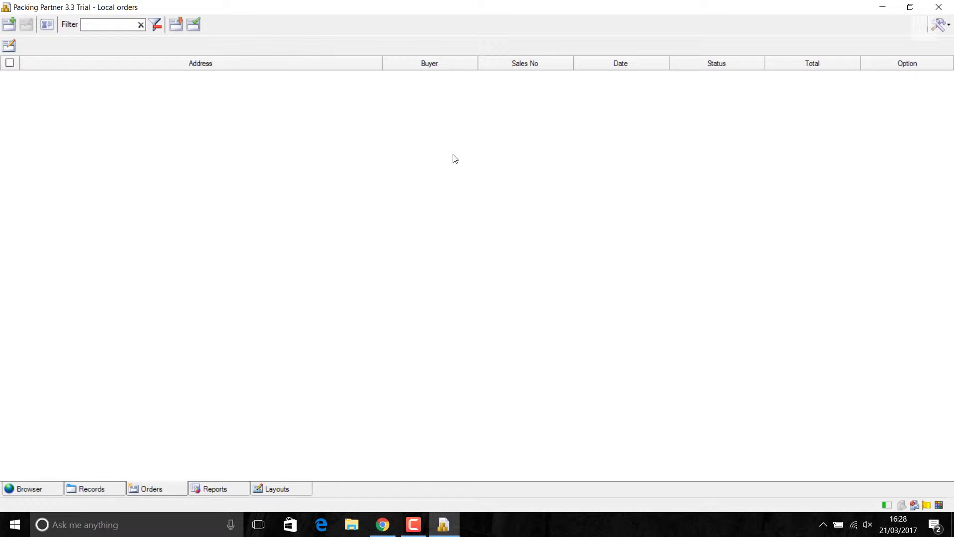
click(8, 23)
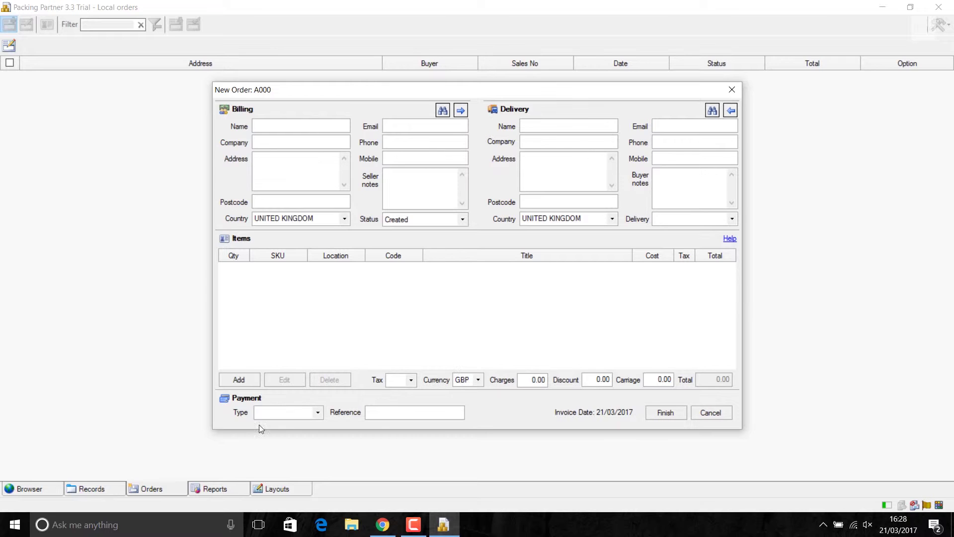
key(alt+Down)
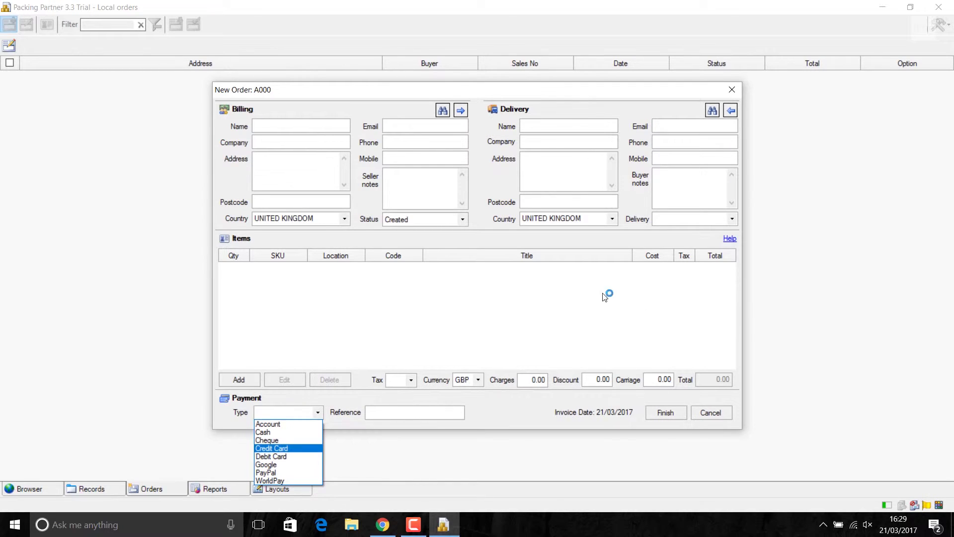
key(Escape)
key(Escape)
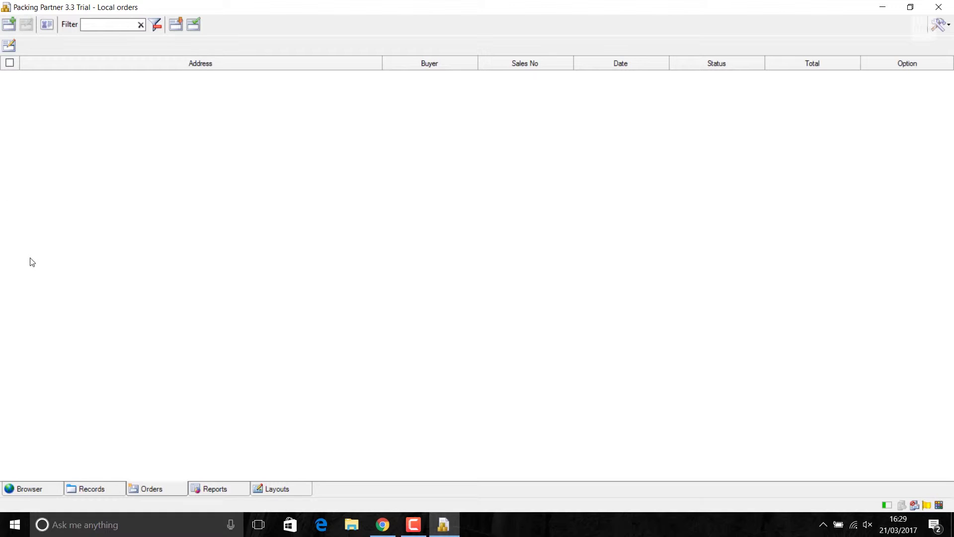
click(96, 492)
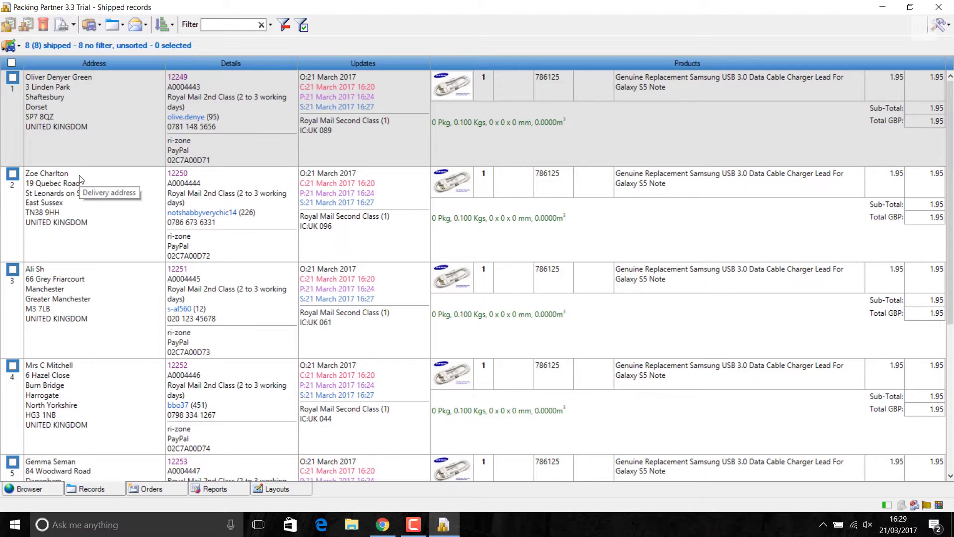
click(223, 488)
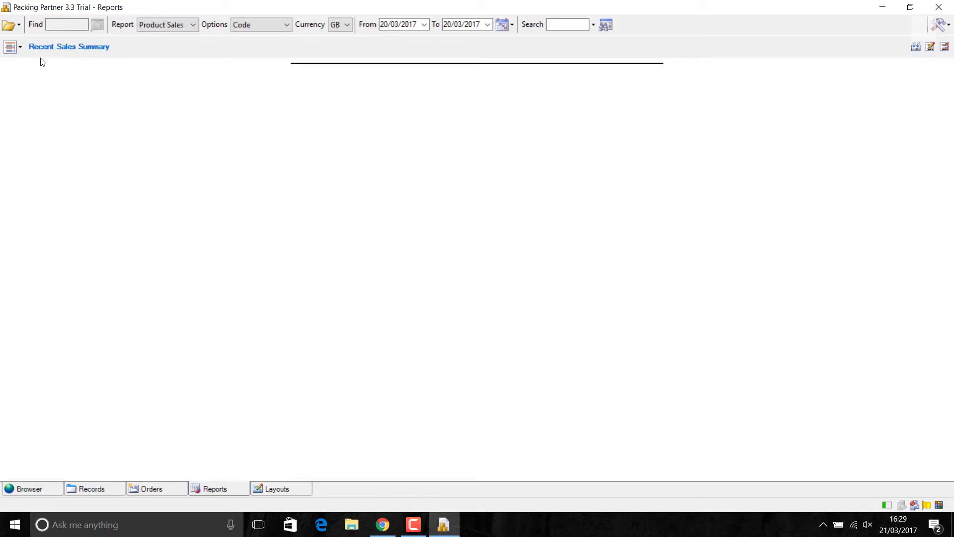
click(192, 24)
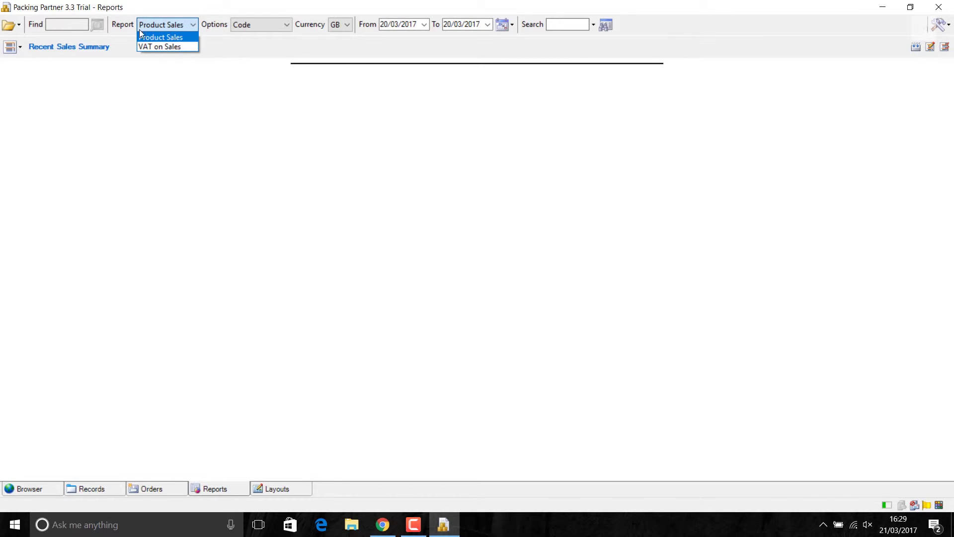
click(140, 35)
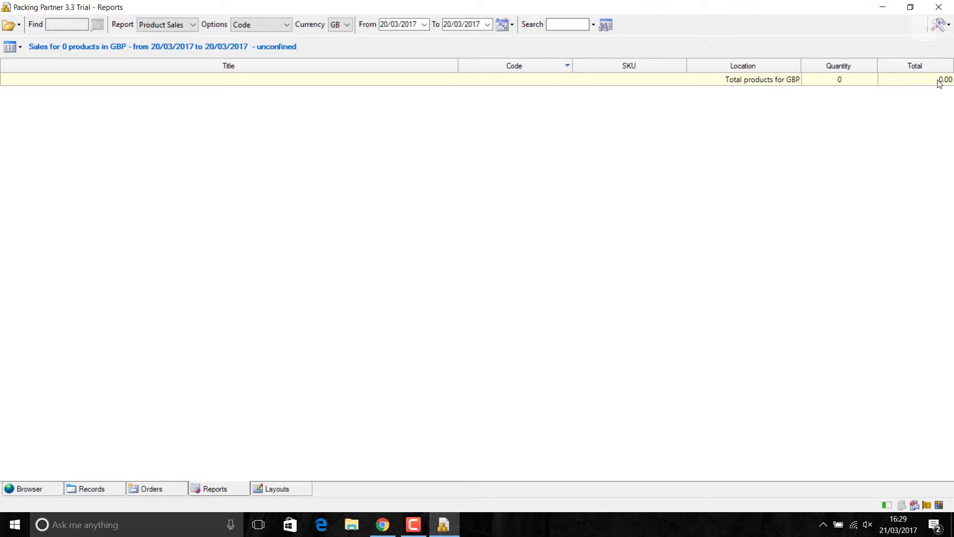
click(502, 26)
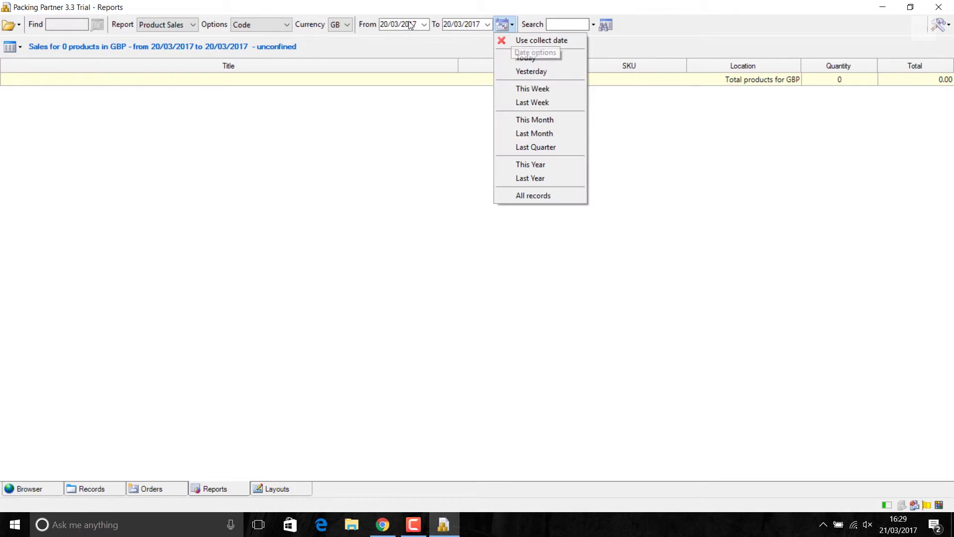
click(525, 58)
click(606, 25)
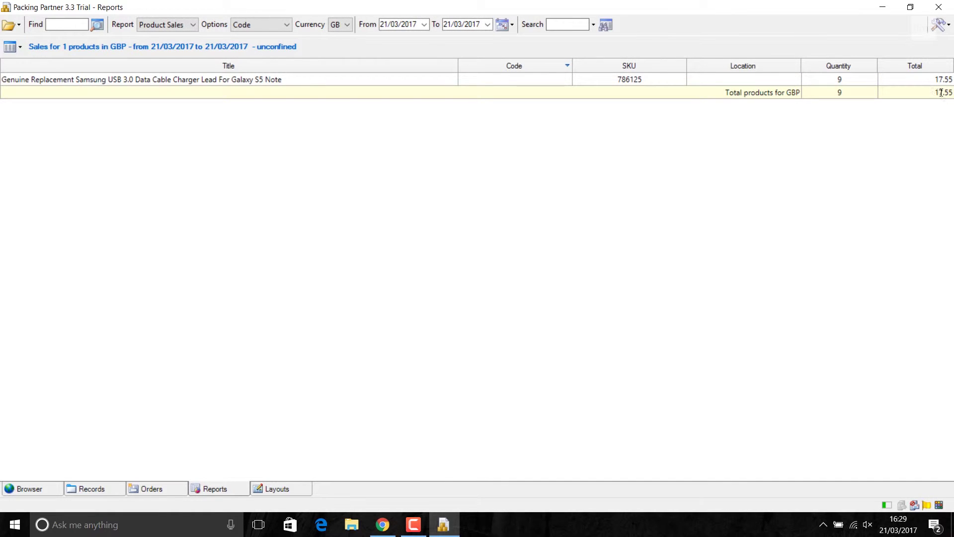
click(930, 94)
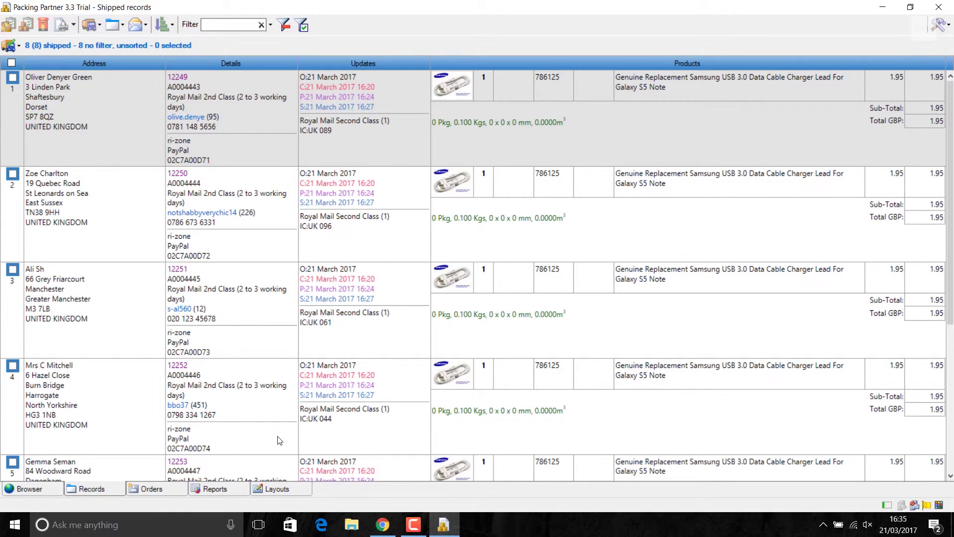
click(275, 490)
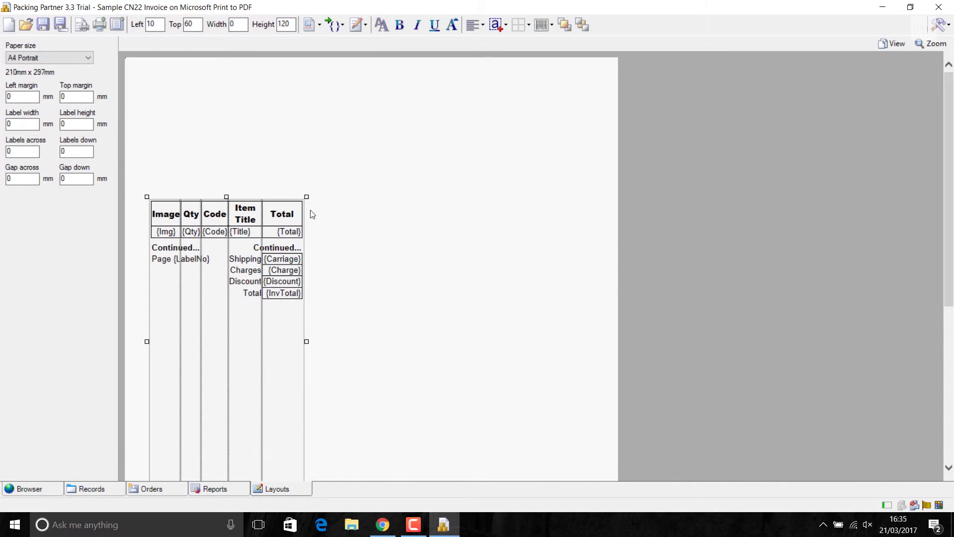
drag(305, 340, 539, 341)
click(195, 75)
click(319, 24)
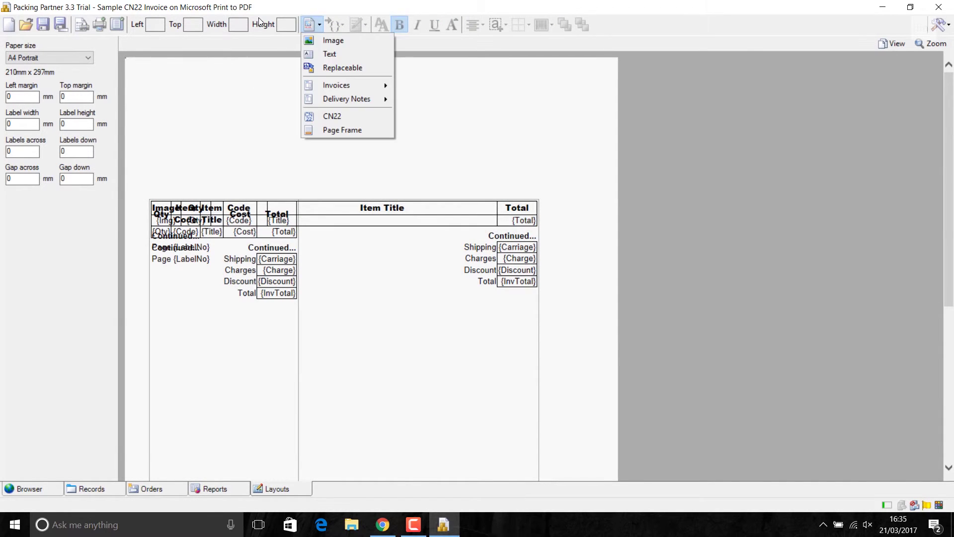
click(330, 38)
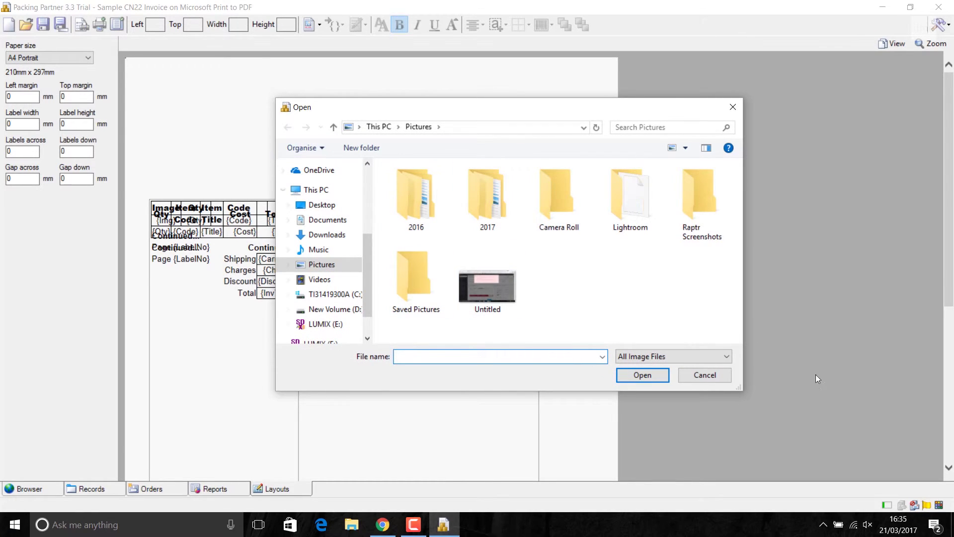
click(701, 376)
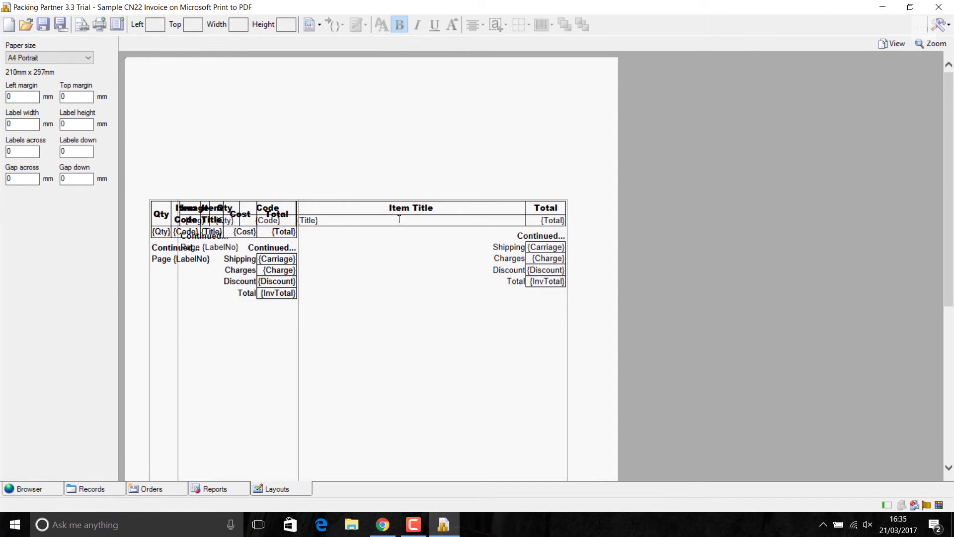
click(93, 481)
click(470, 276)
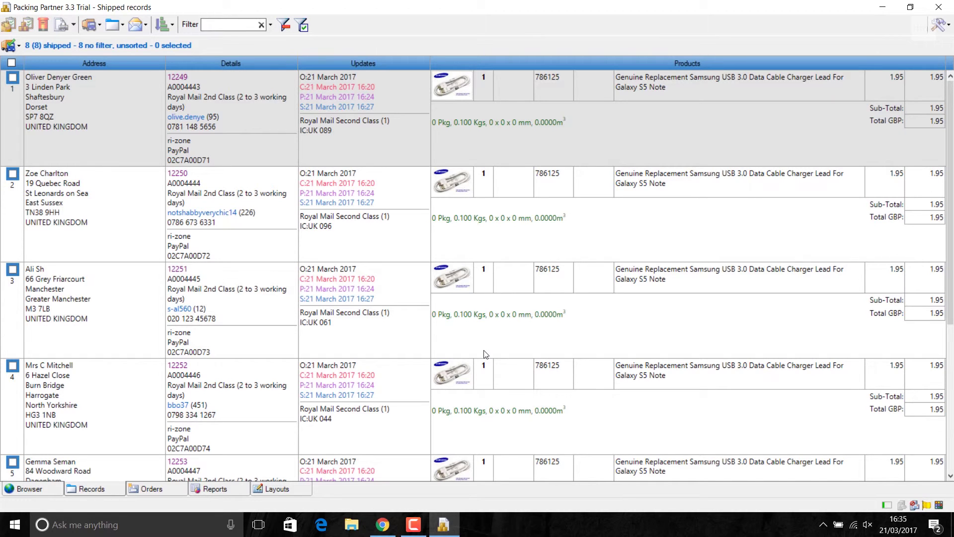
click(914, 505)
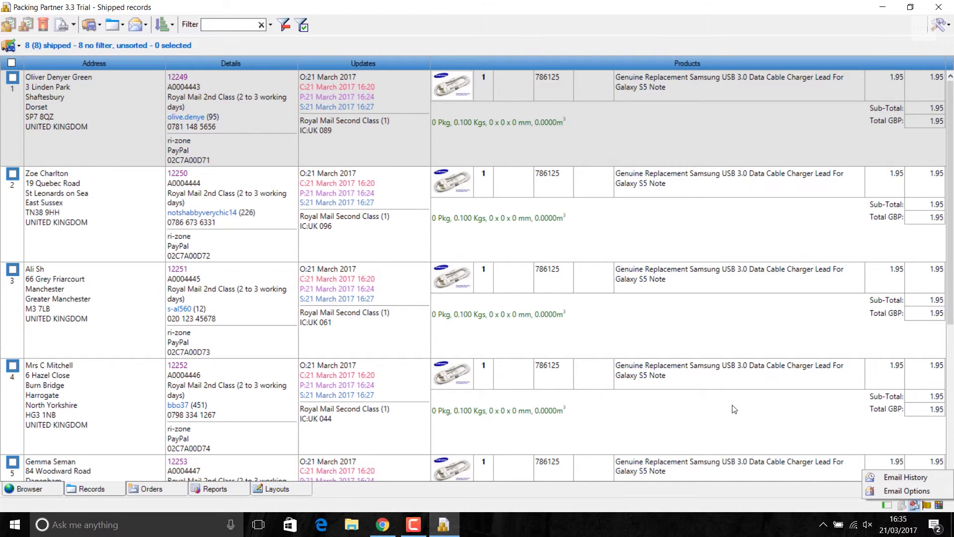
click(910, 491)
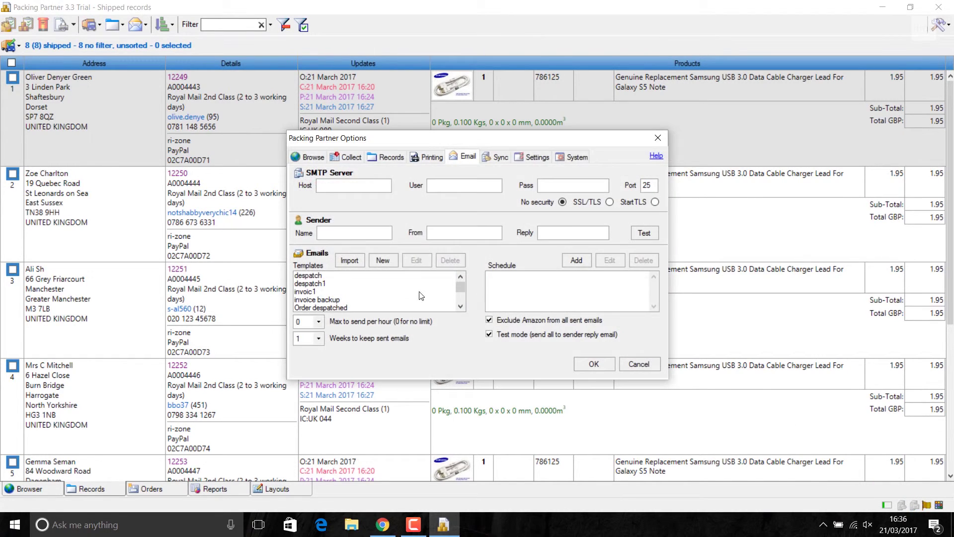
click(306, 276)
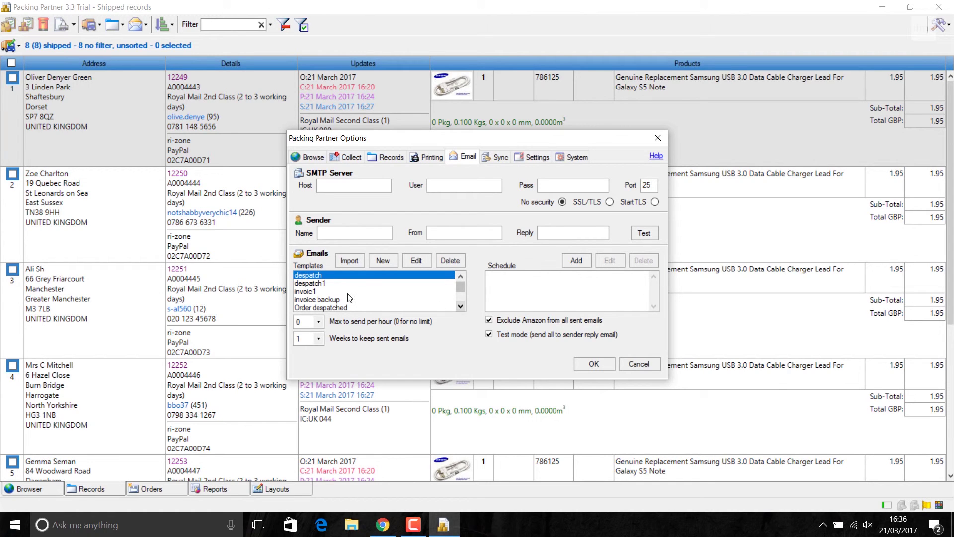
click(309, 292)
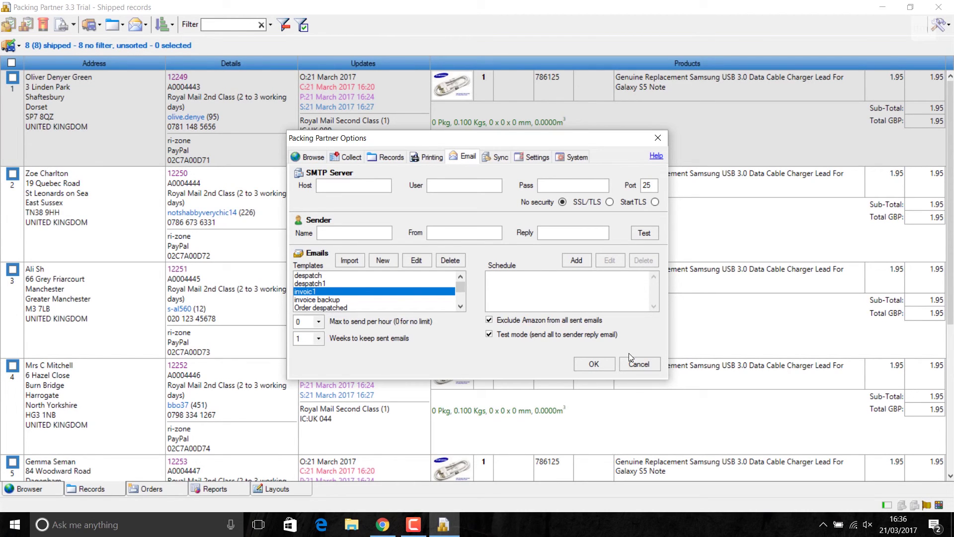
click(634, 365)
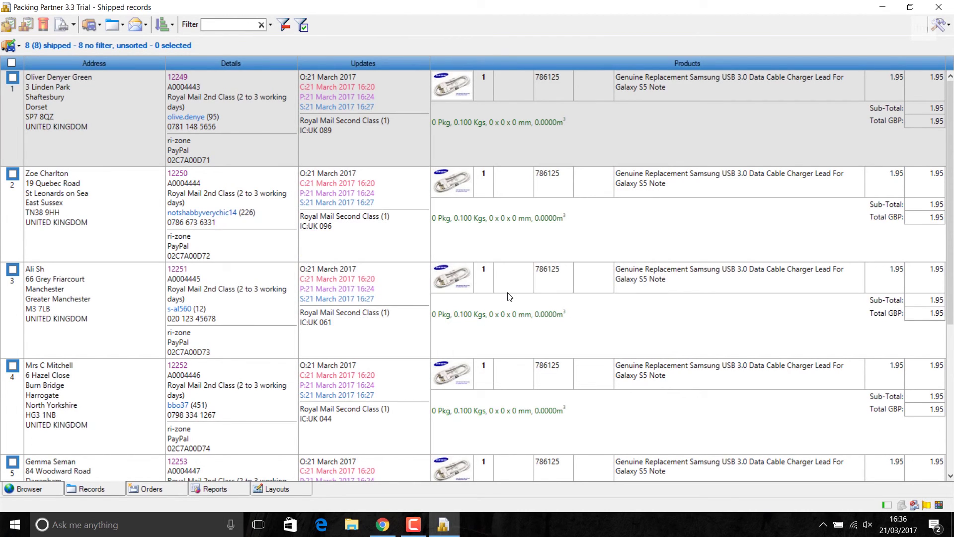